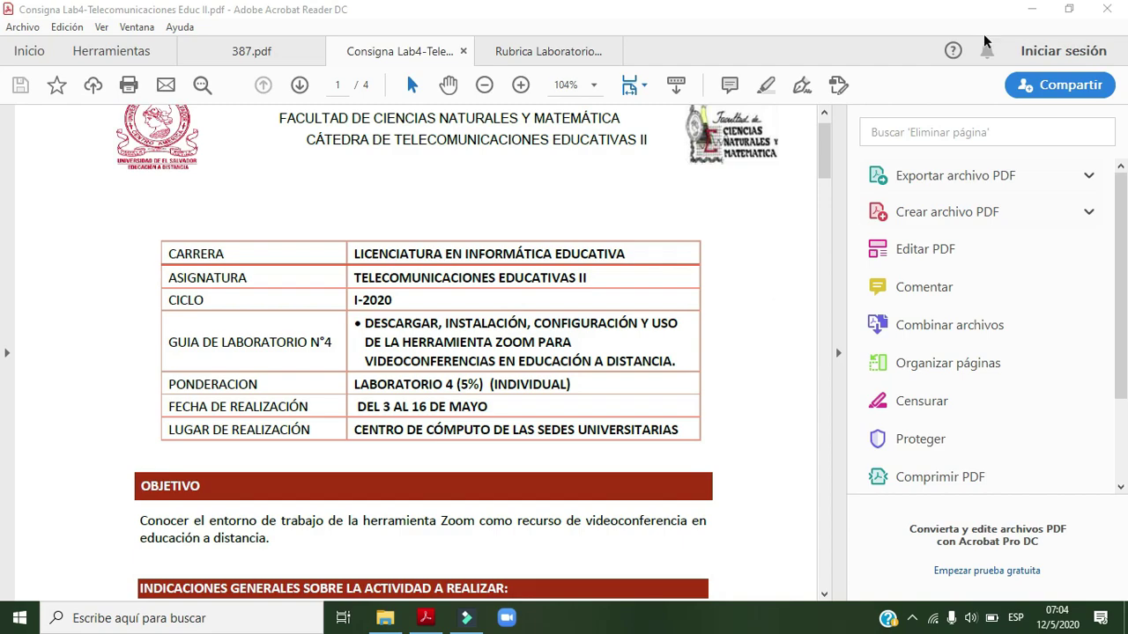
Step: Minimize the Rubrica Laboratorio 4.pdf rubric window in Acrobat Reader
click(1031, 11)
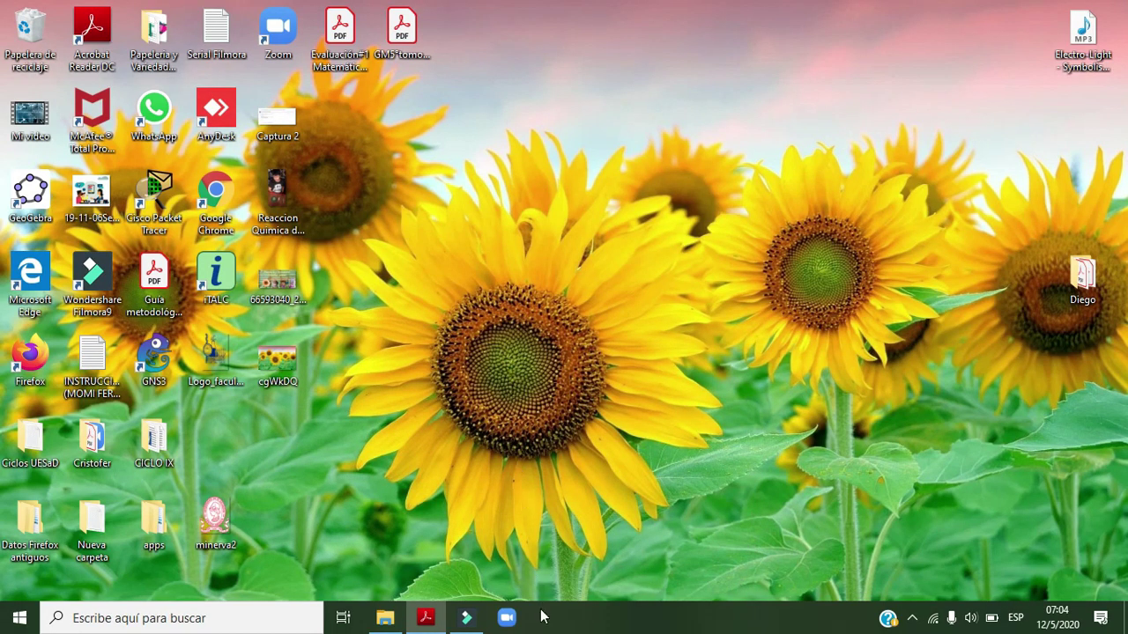
Step: Bring up the Zoom client on its Home tab showing the 8:00–8:30 meeting
click(509, 622)
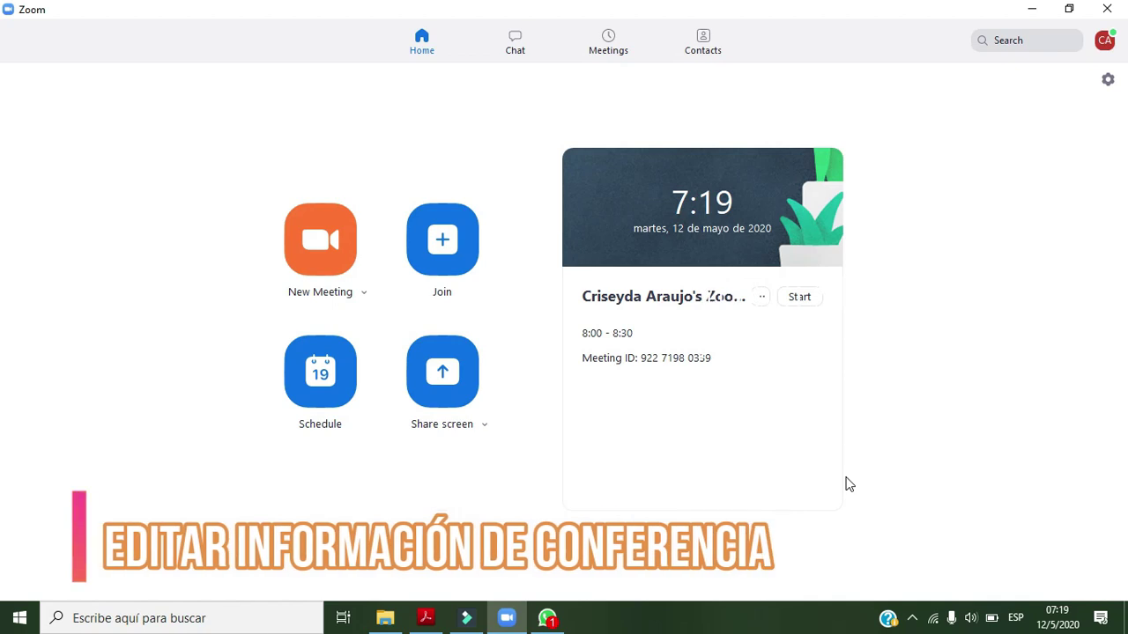
Step: Open today's 8:00–8:30 meeting for editing from the Meetings list
click(608, 49)
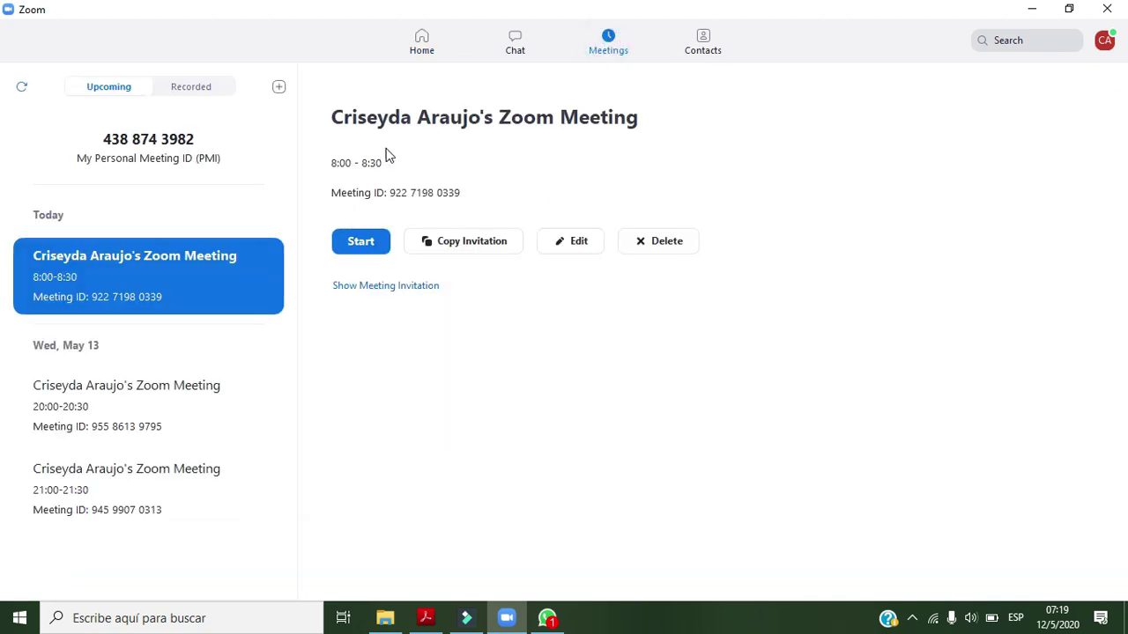
click(586, 249)
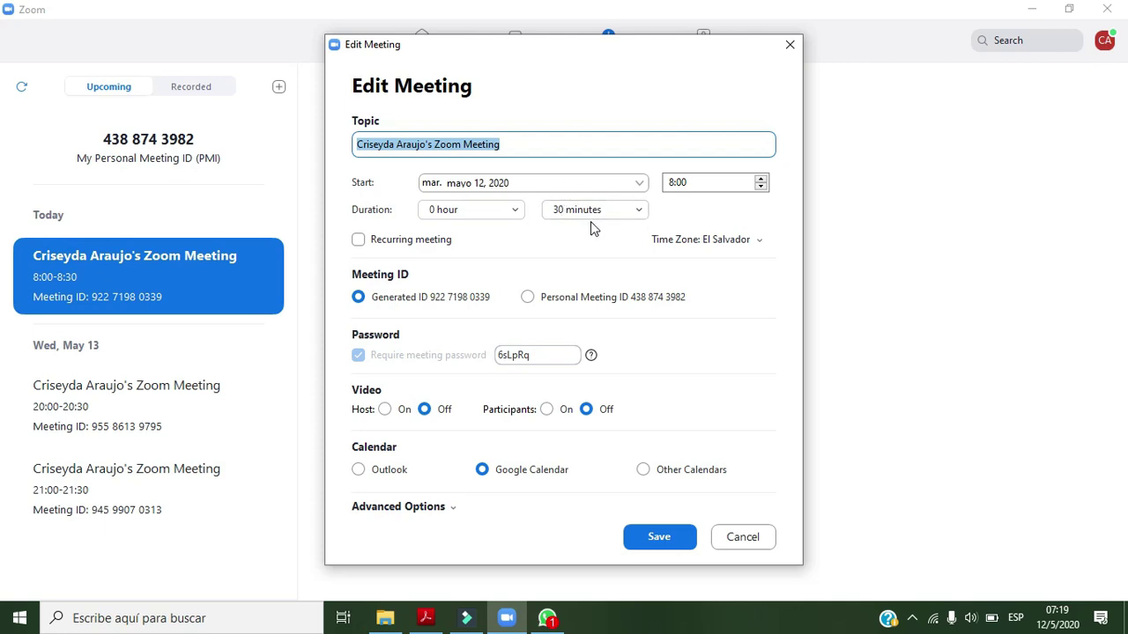
Step: Check the meeting's start time and save it with its 30-minute duration
click(673, 182)
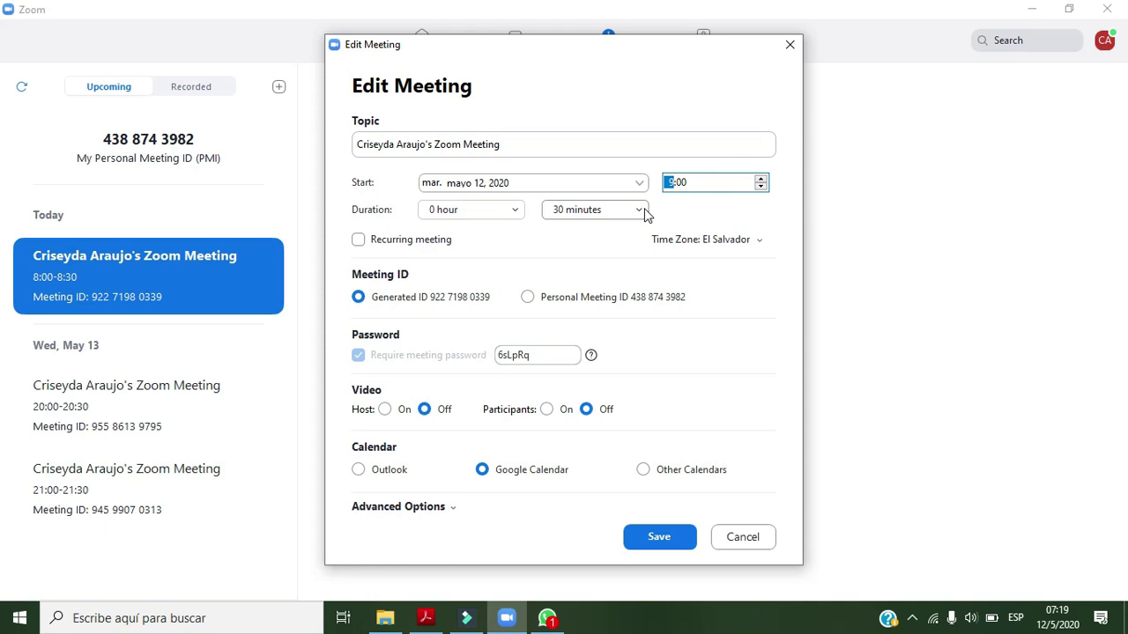
click(655, 538)
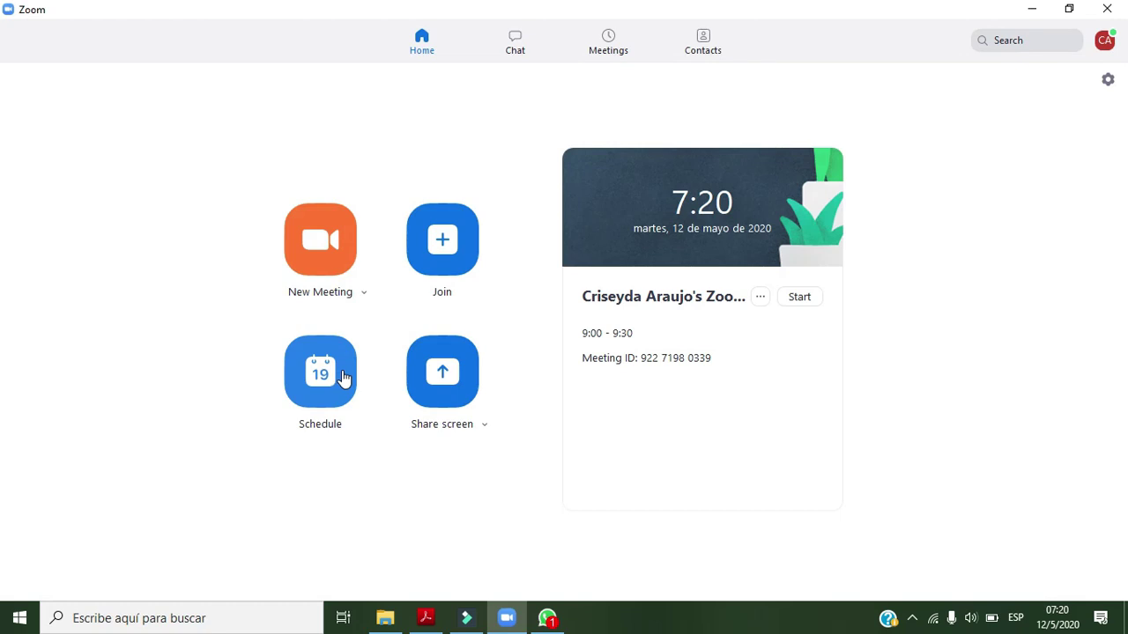
Step: Begin scheduling a new meeting from Zoom's Home tab
click(343, 377)
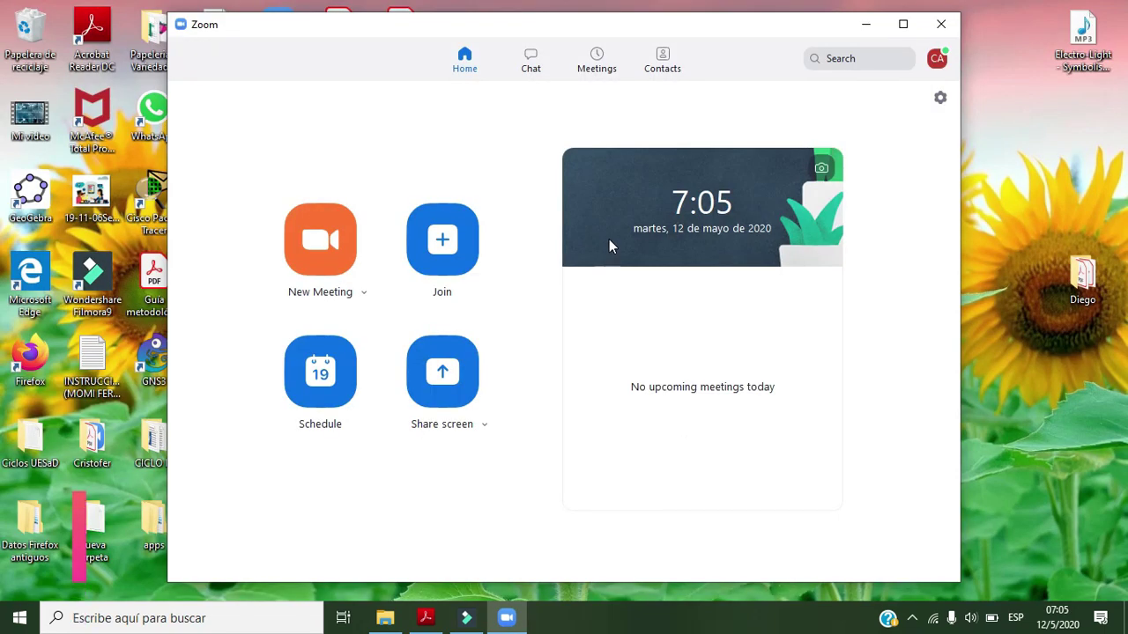
Step: Show the empty Contacts list and its menu for adding contacts, channels or apps
click(663, 61)
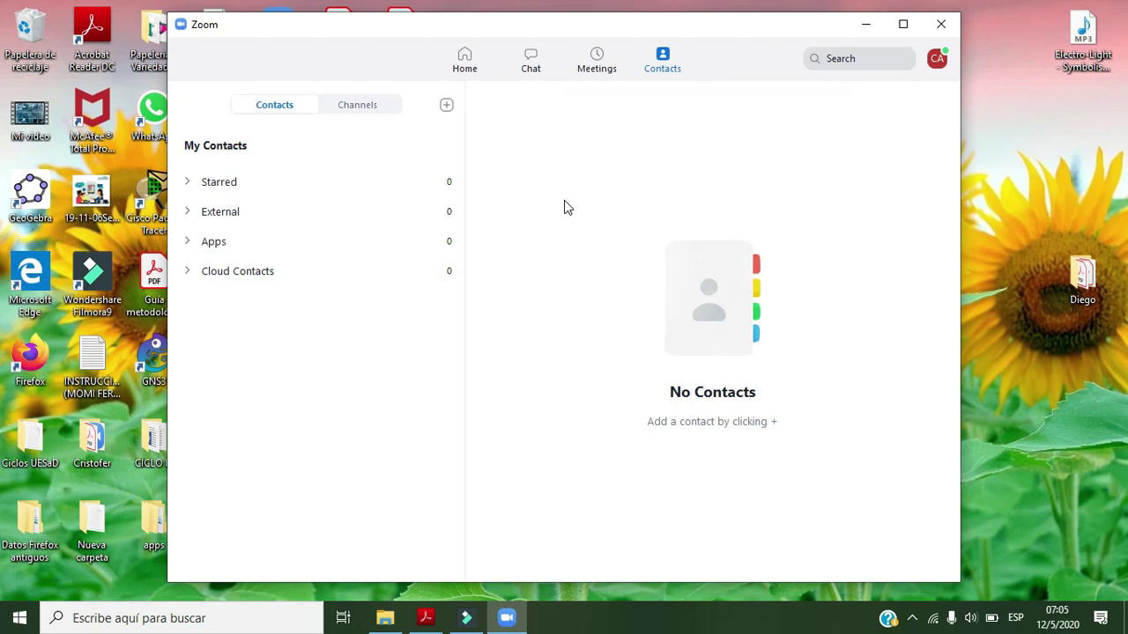
click(446, 108)
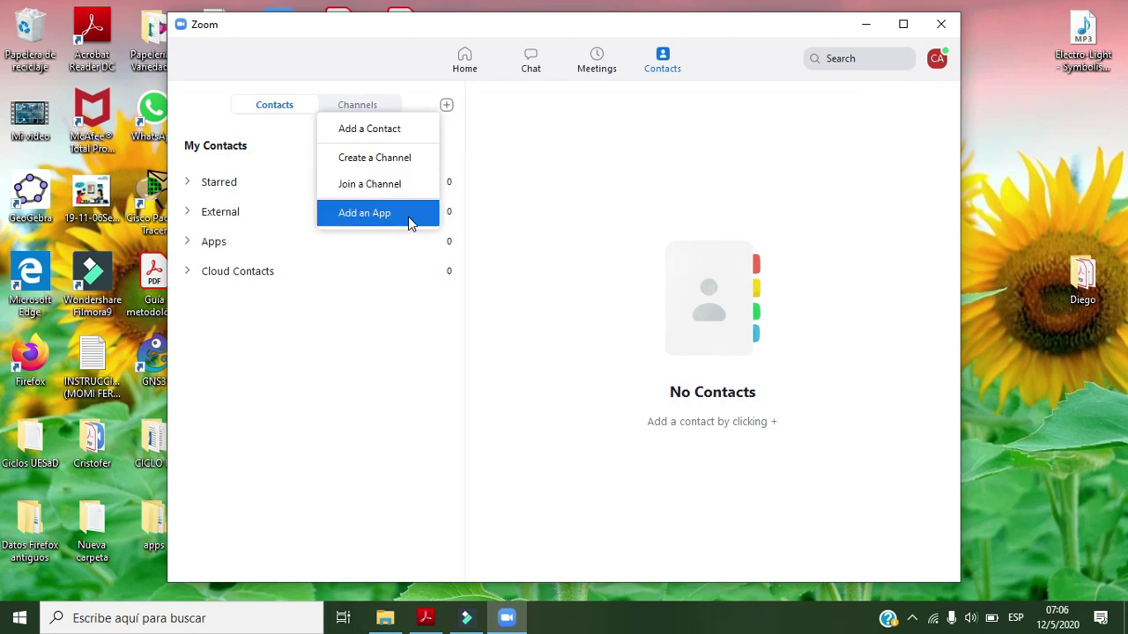
click(403, 133)
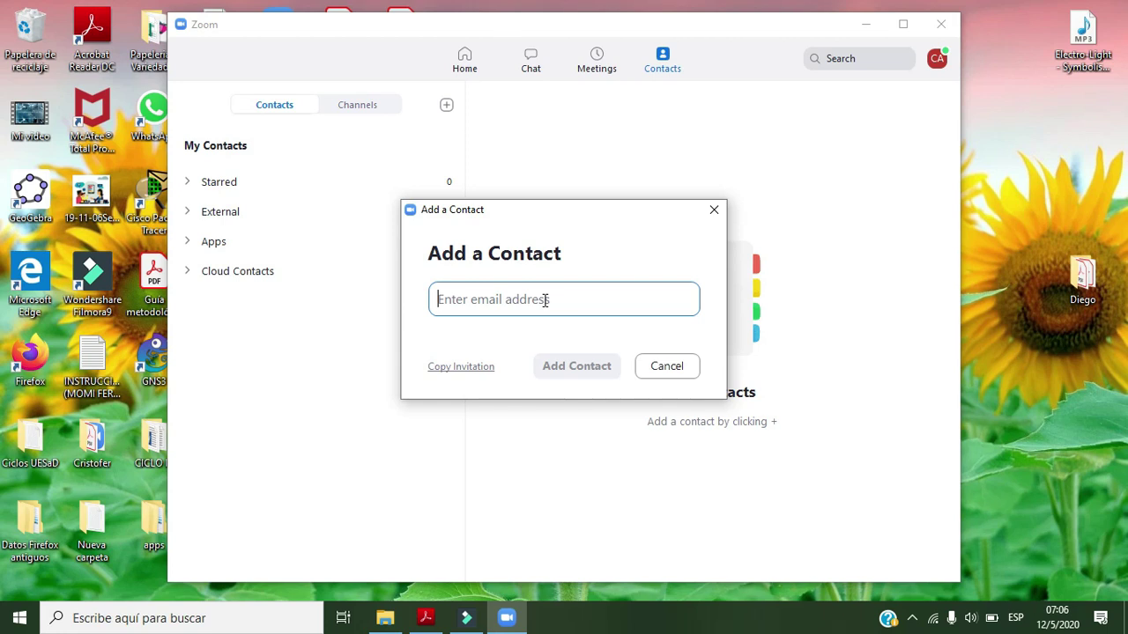
text(Iz)
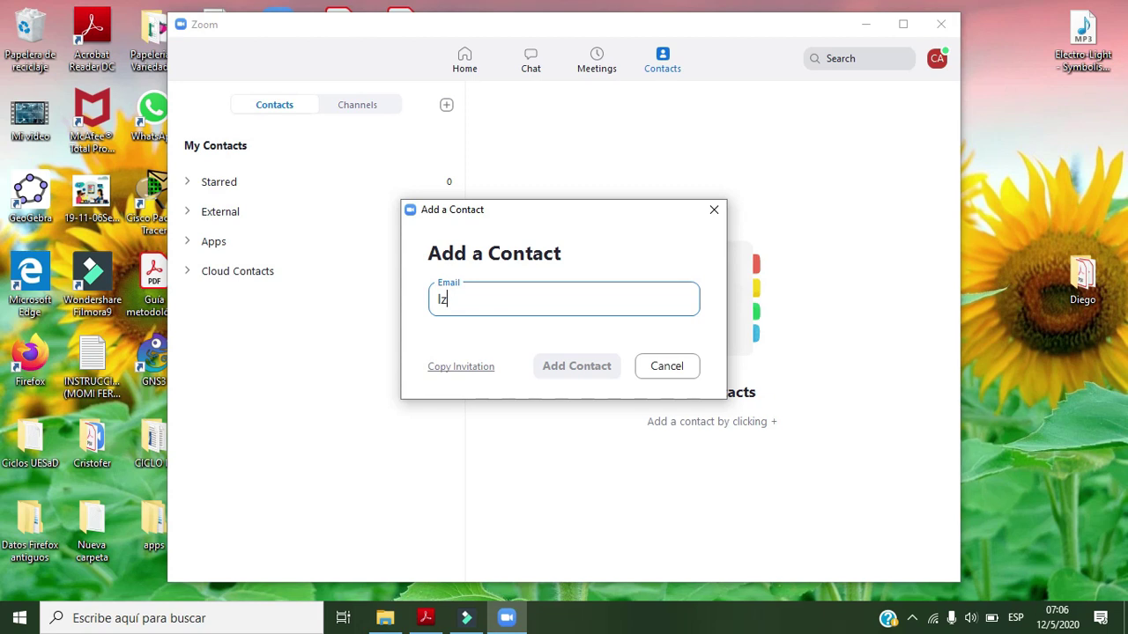
key(BackSpace)
text(@ues.edu.sv)
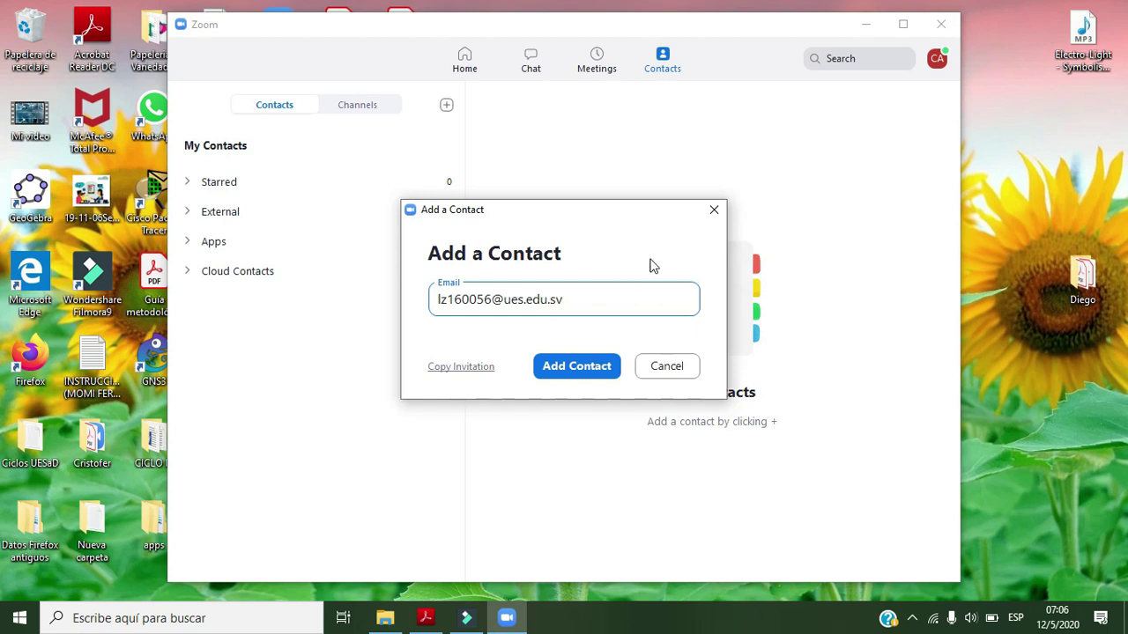
click(604, 374)
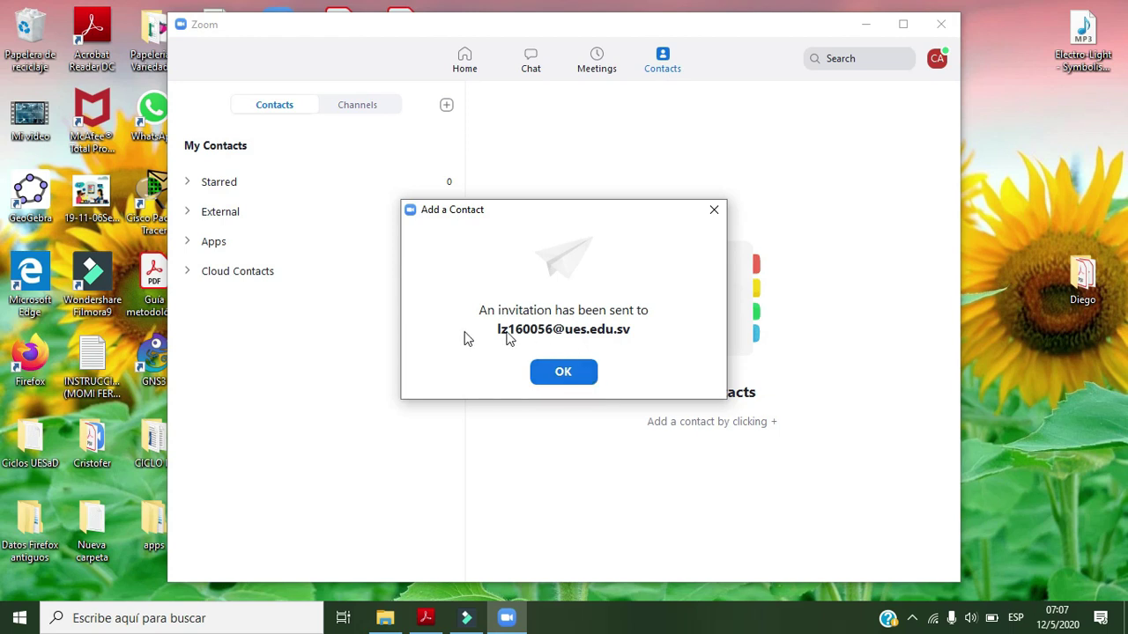
click(580, 377)
Step: Copy the invitation for the Wed May 13 21:00–21:30 meeting
click(596, 64)
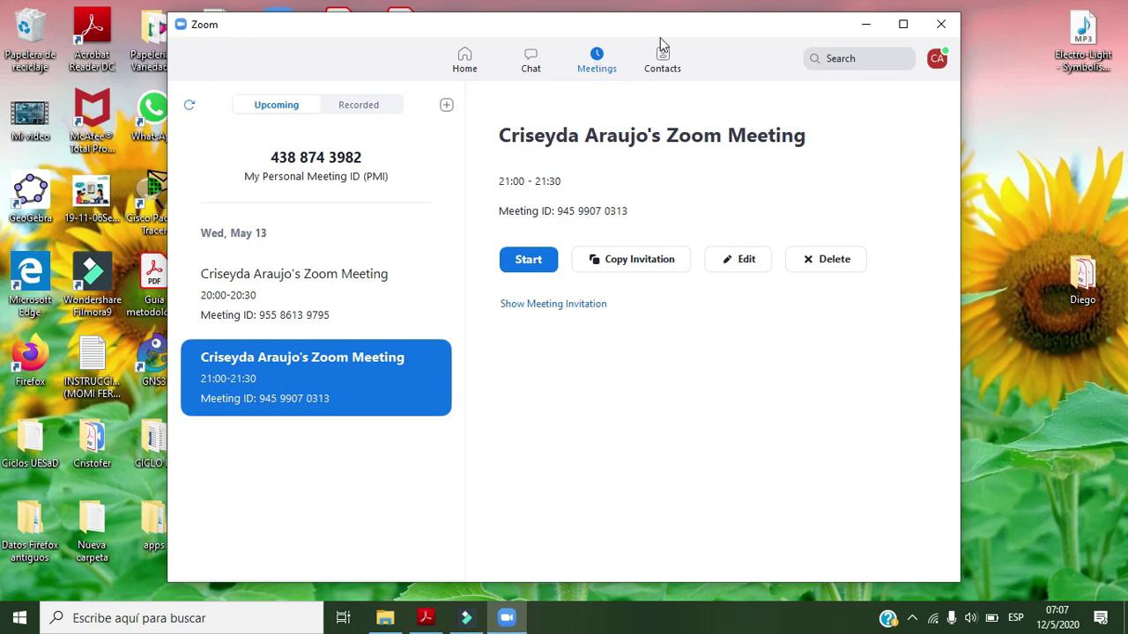
click(645, 262)
click(532, 63)
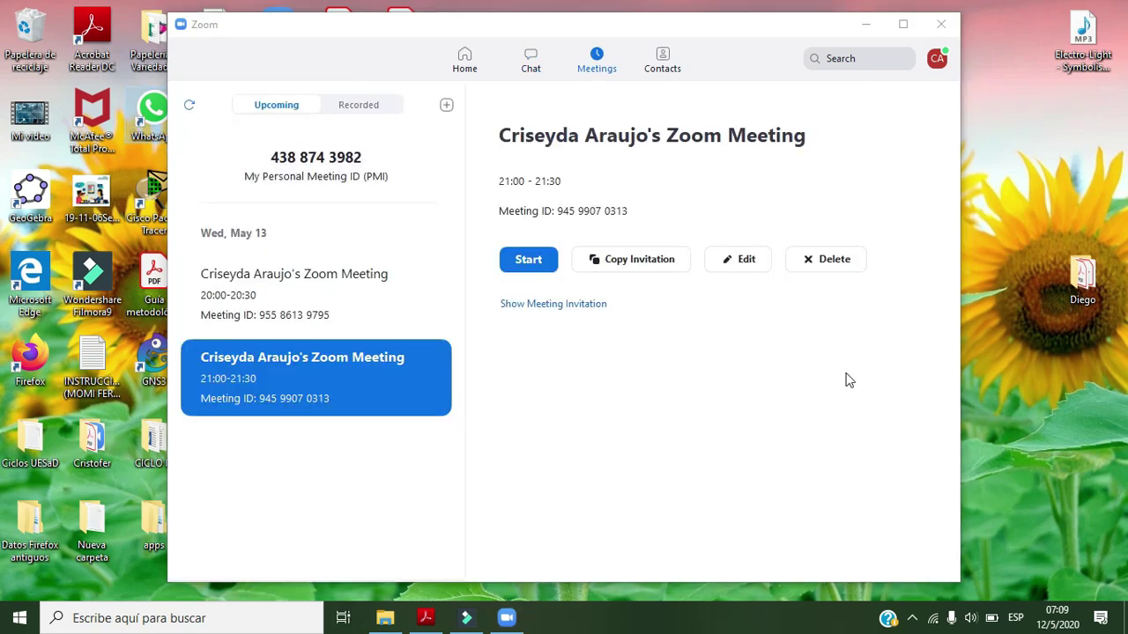
click(661, 259)
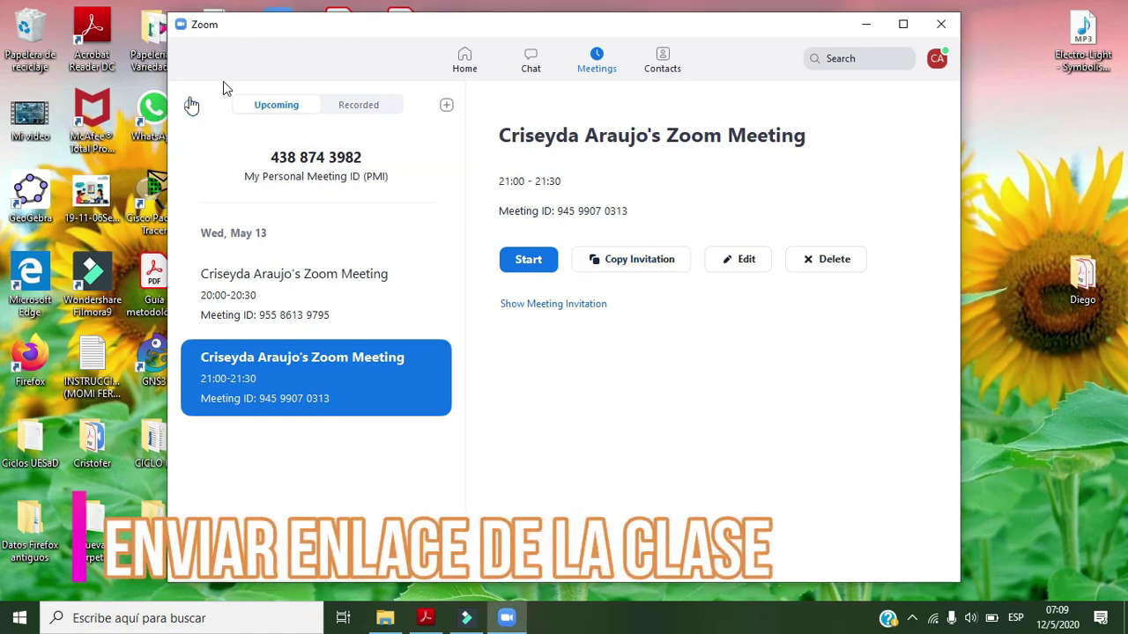
Step: Move the Zoom window to the right and bring WhatsApp up with its chat list
drag(275, 33, 358, 42)
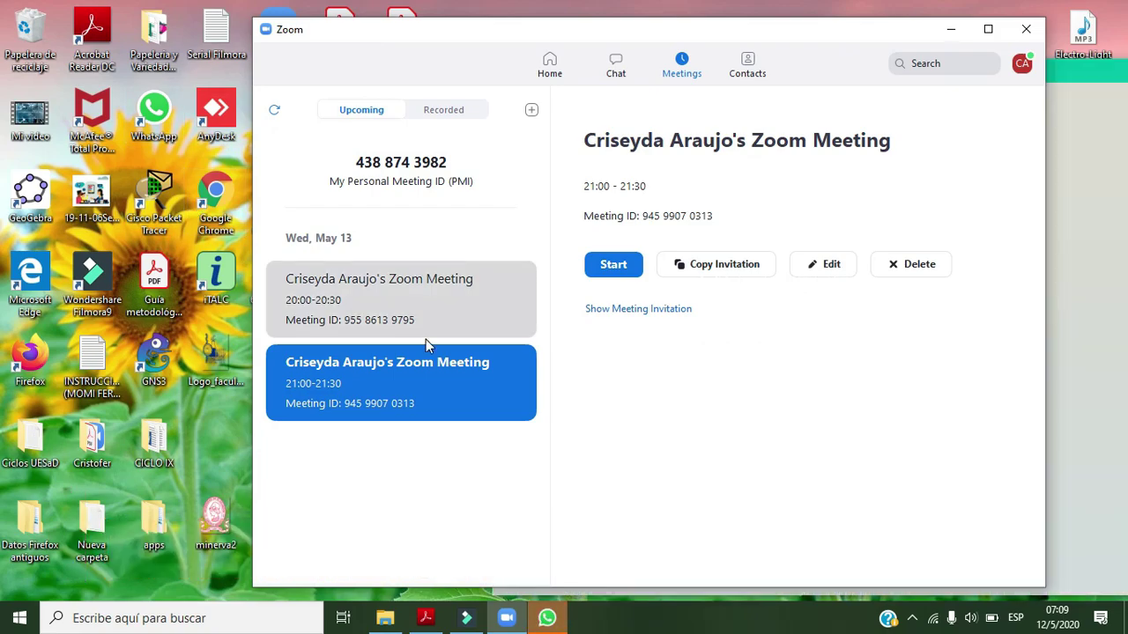
mouse_move(546, 617)
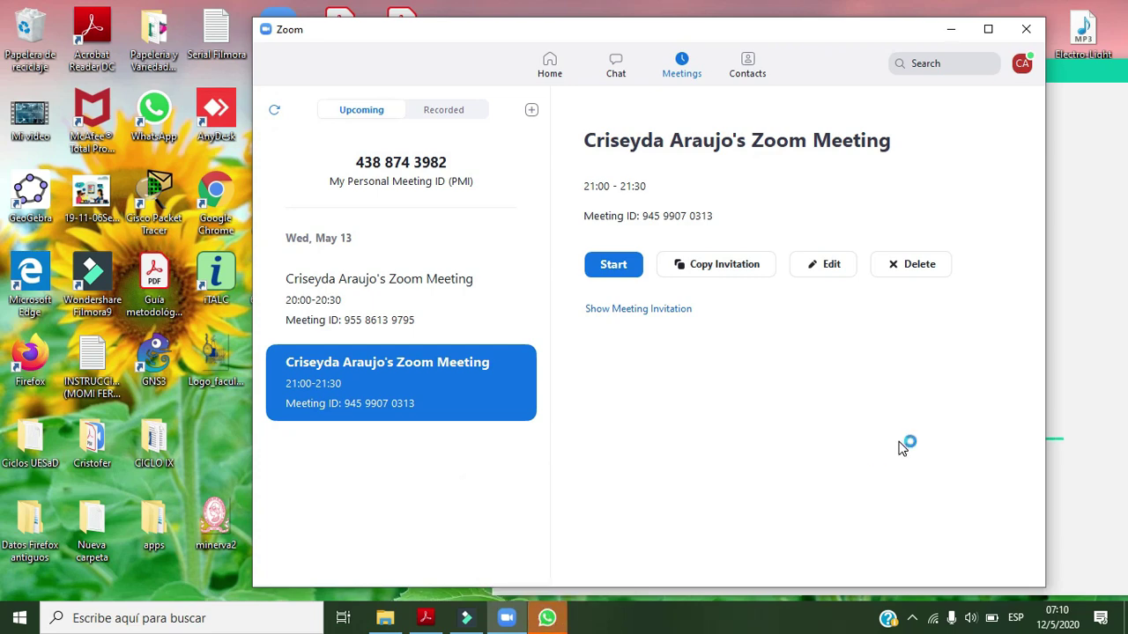
click(547, 618)
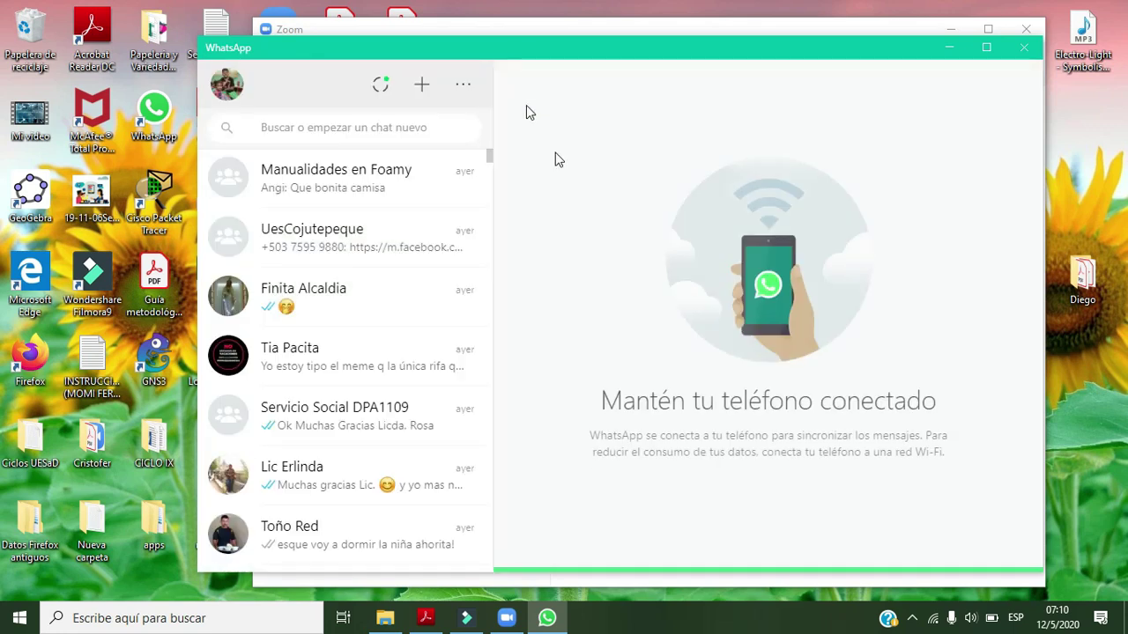
Step: Copy today's 8:00 meeting invitation and paste it into the WhatsApp message box
scroll(432, 407, down, 4)
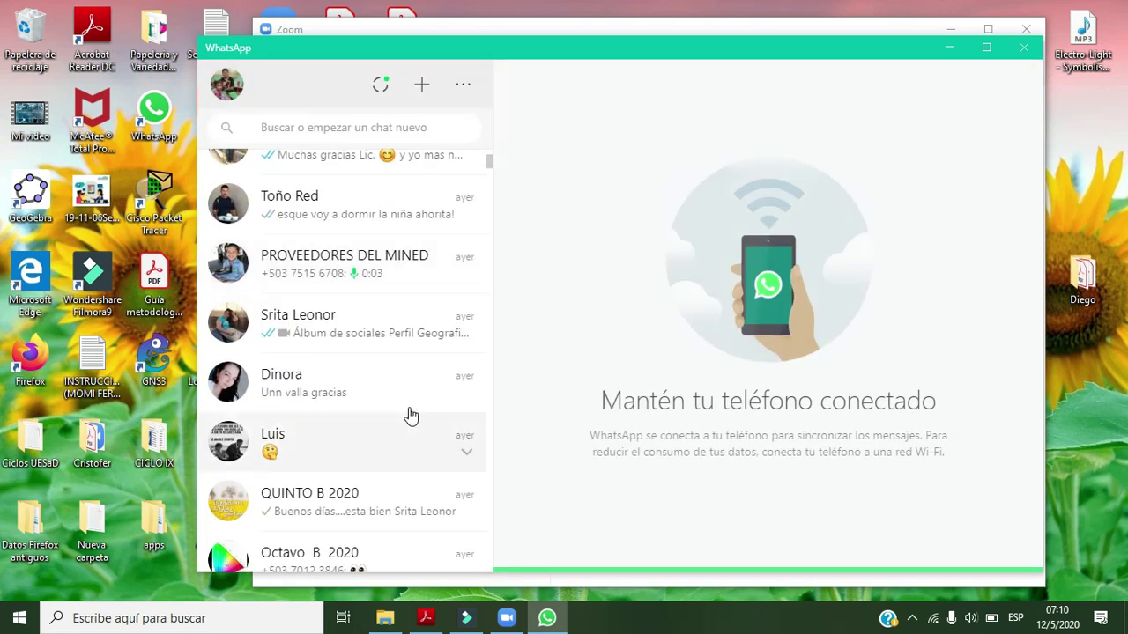
scroll(398, 378, down, 3)
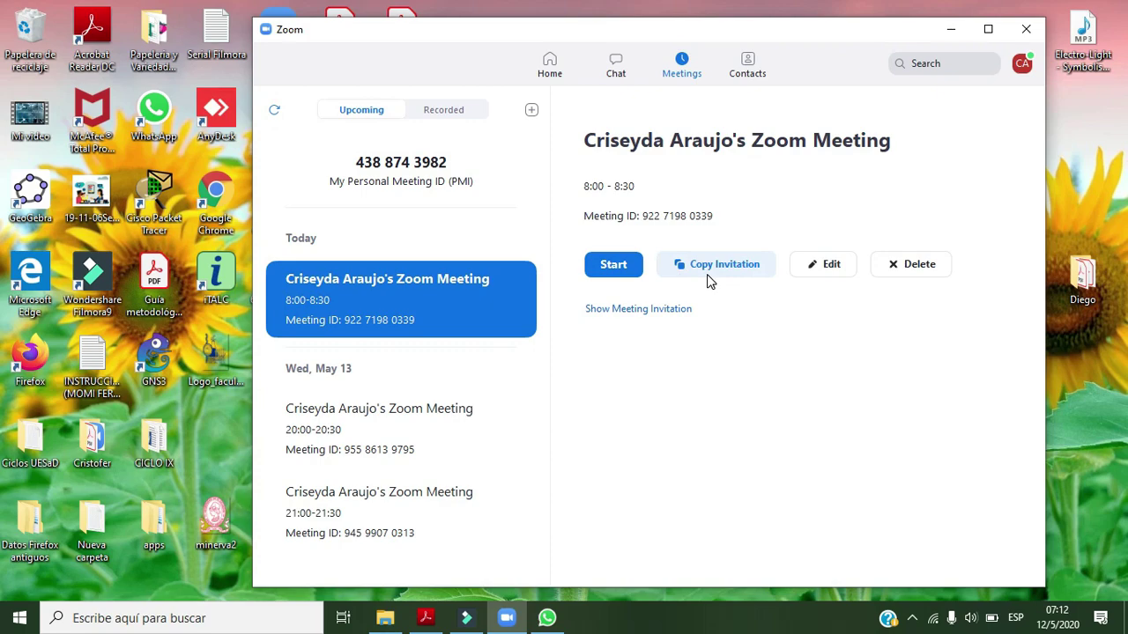
click(707, 265)
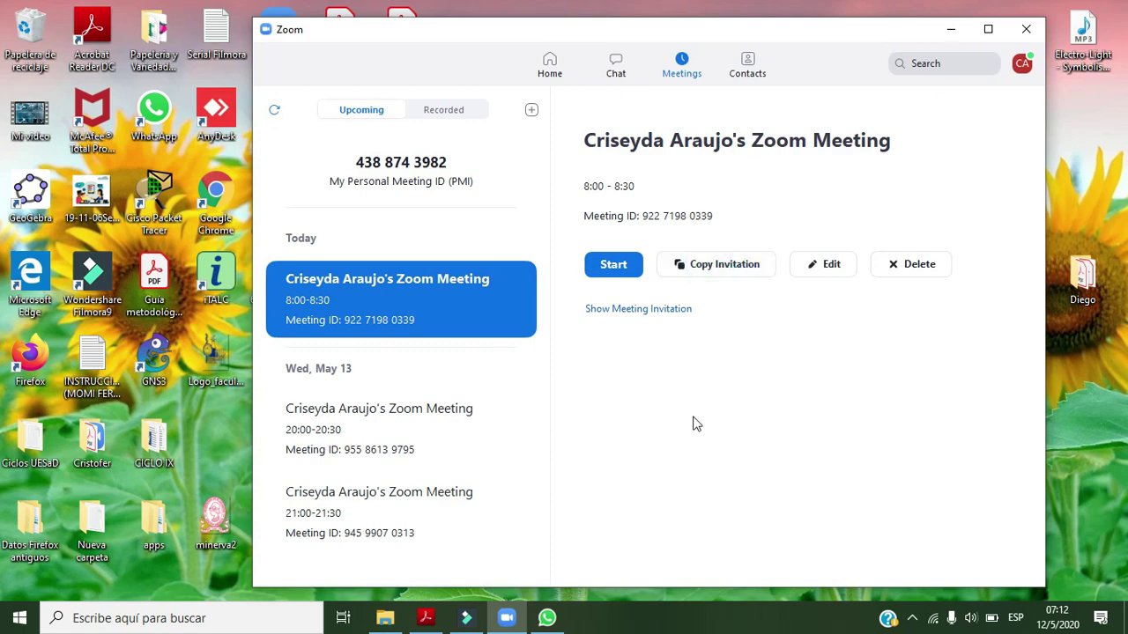
click(546, 617)
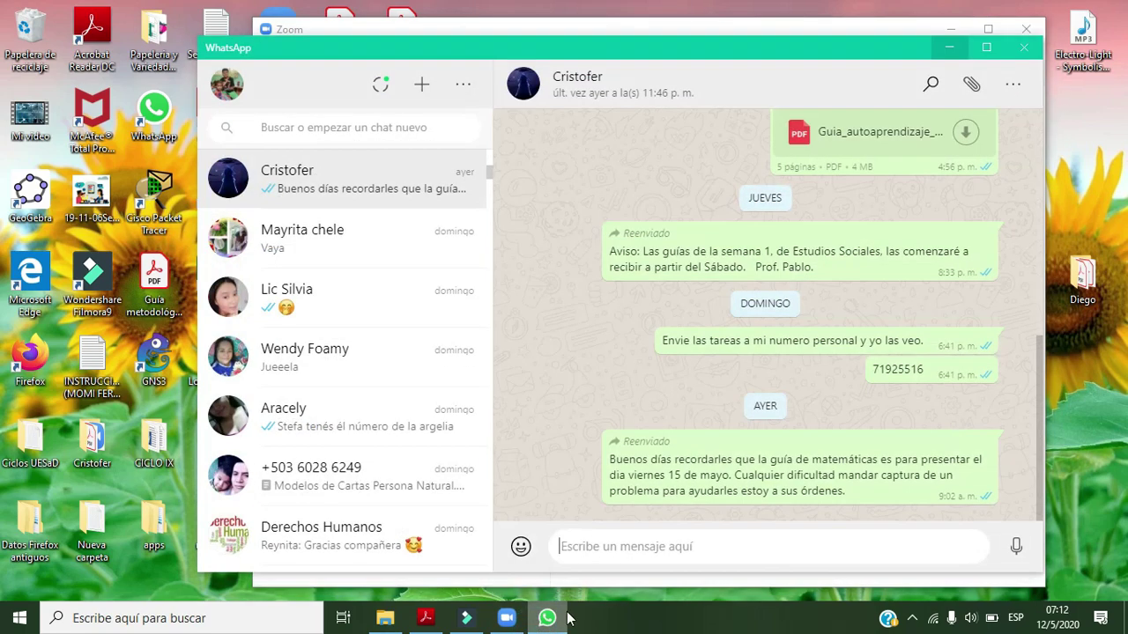
right_click(602, 541)
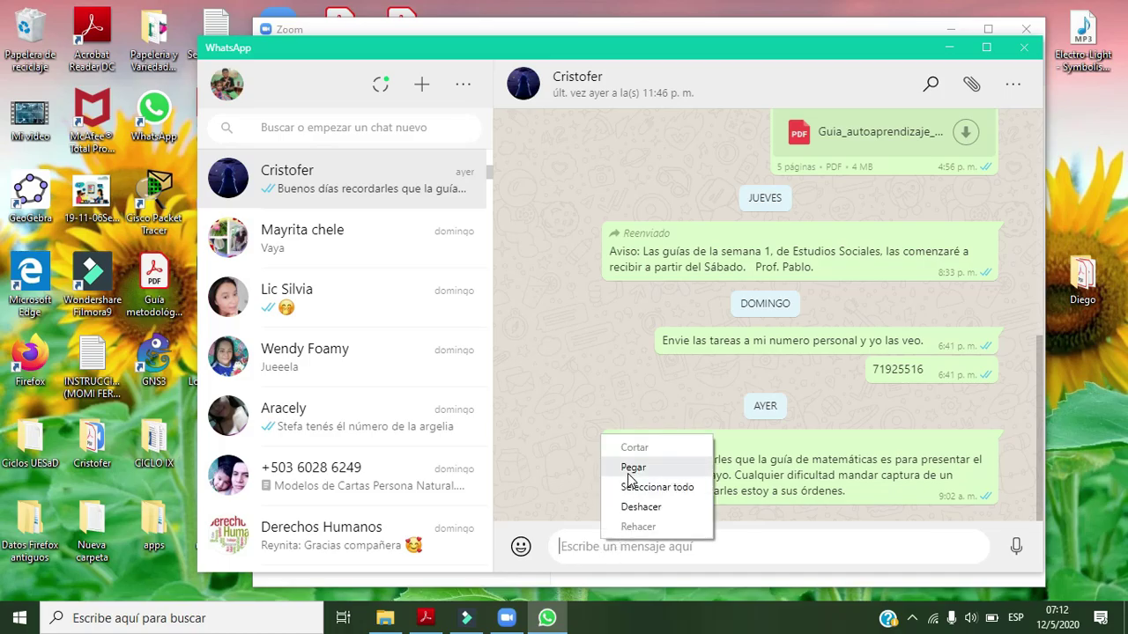
click(629, 470)
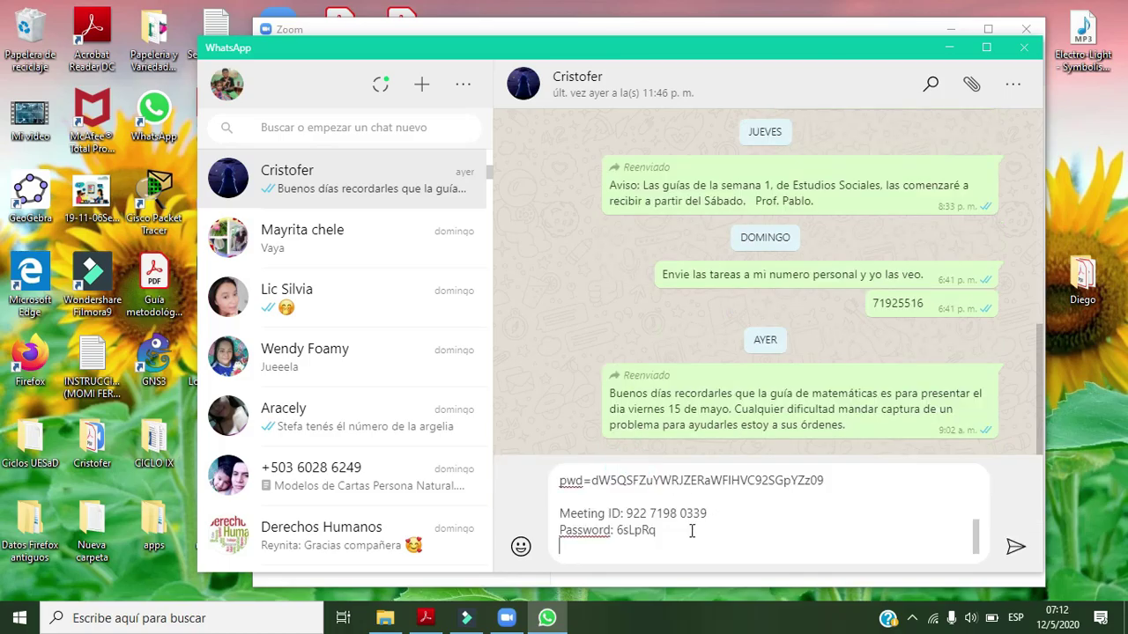
Step: Send the pasted Zoom invitation in the chat and minimize WhatsApp
scroll(694, 533, up, 5)
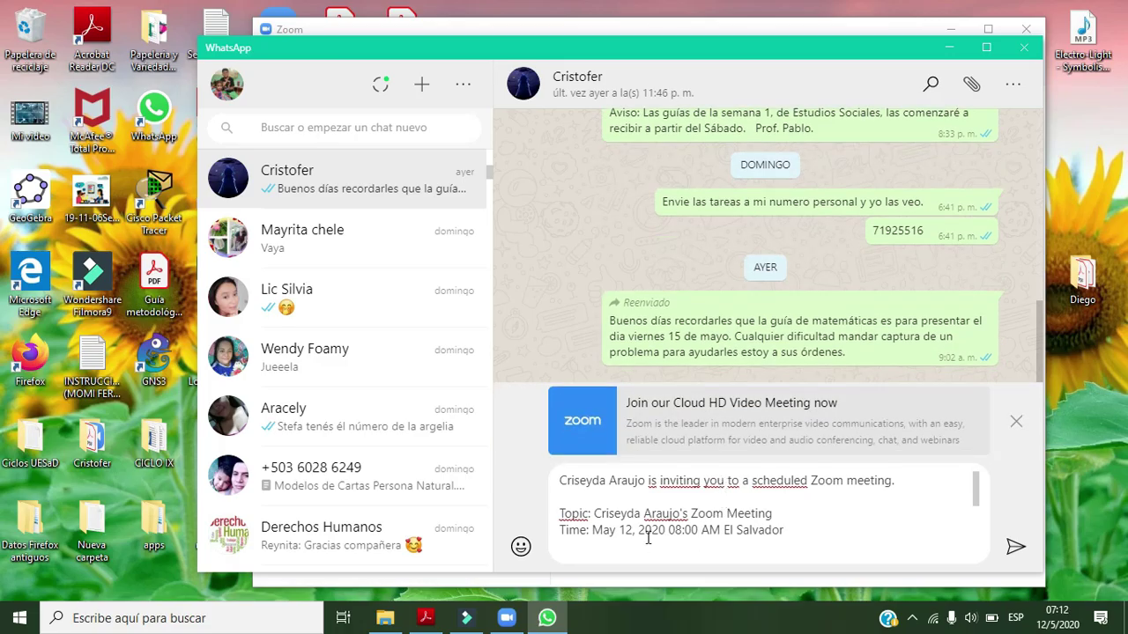
scroll(648, 538, down, 3)
scroll(678, 555, up, 3)
scroll(754, 532, down, 2)
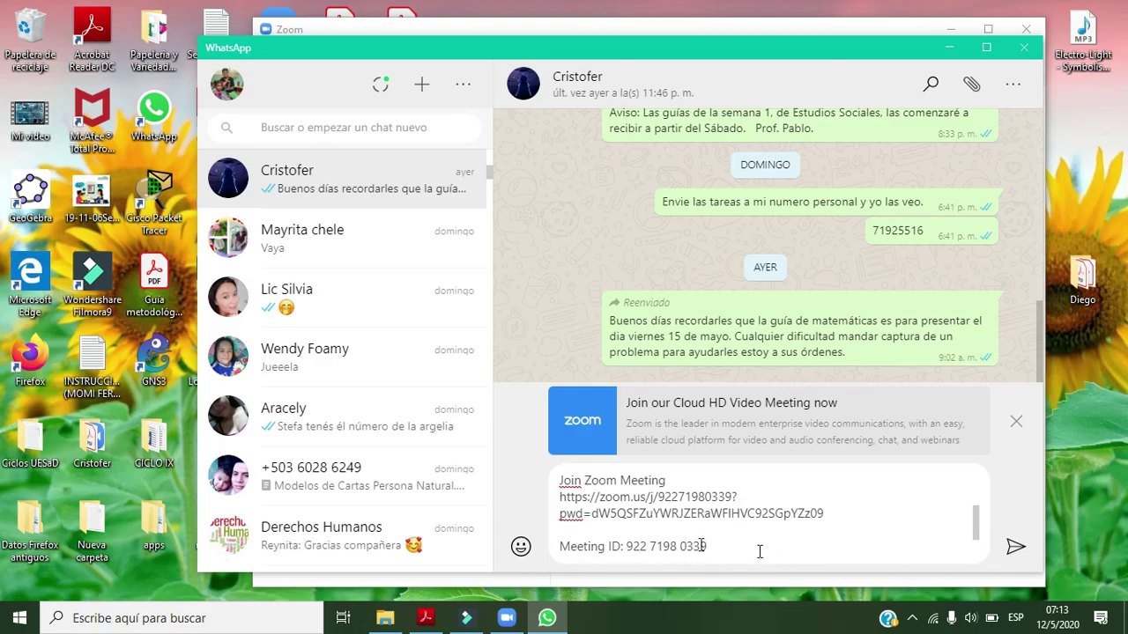
click(1016, 548)
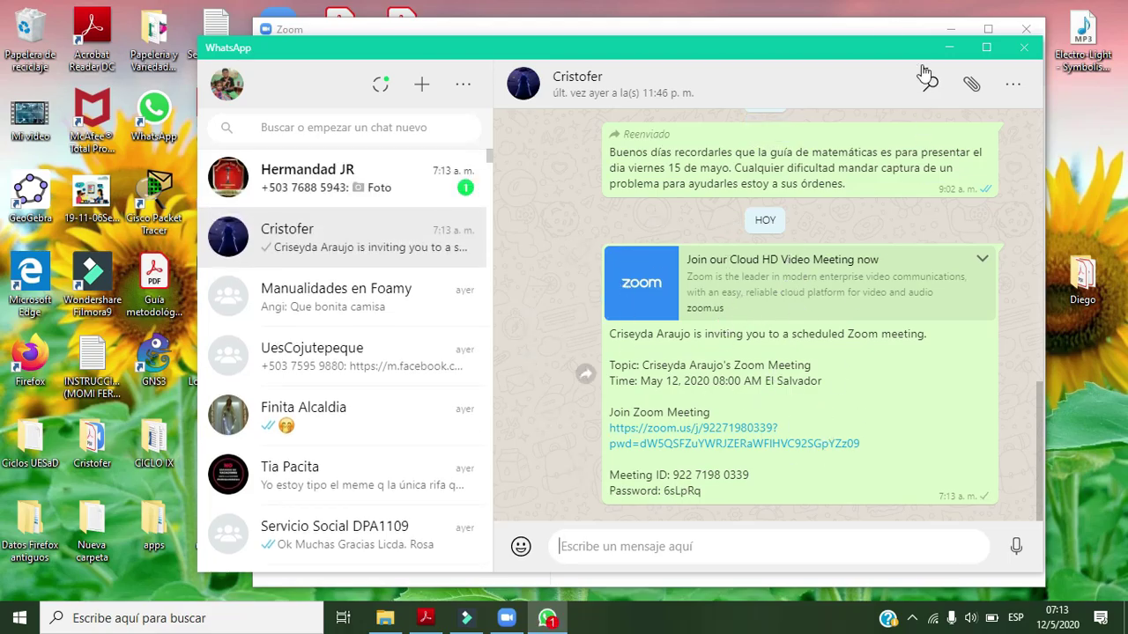
click(947, 48)
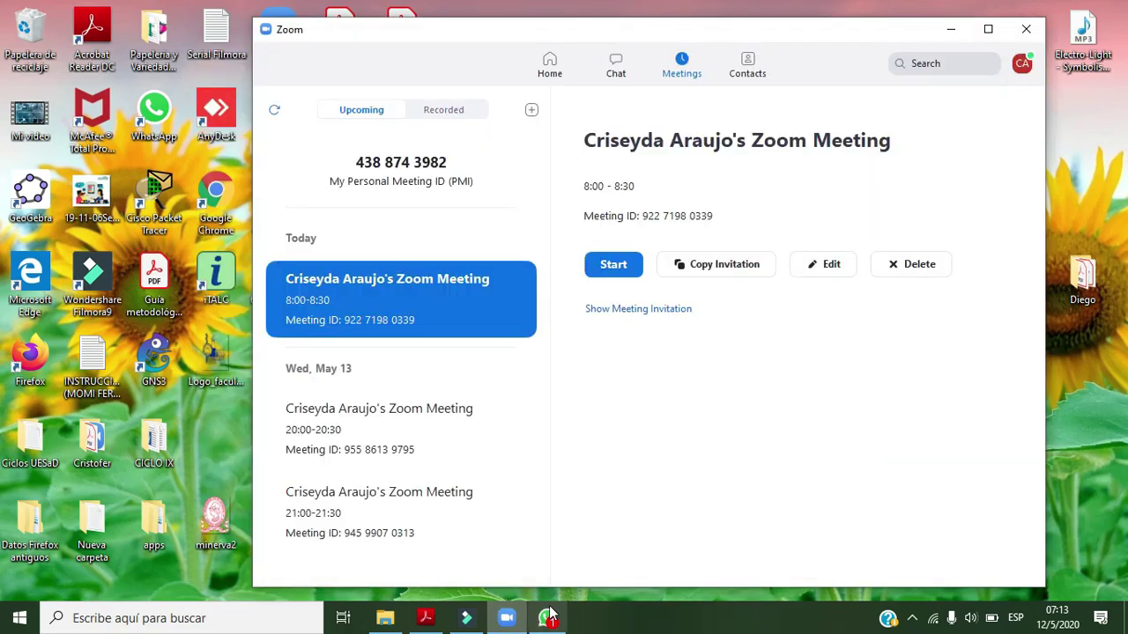
Step: Return to Zoom's Home tab showing today's upcoming 8:00–8:30 meeting
mouse_move(554, 622)
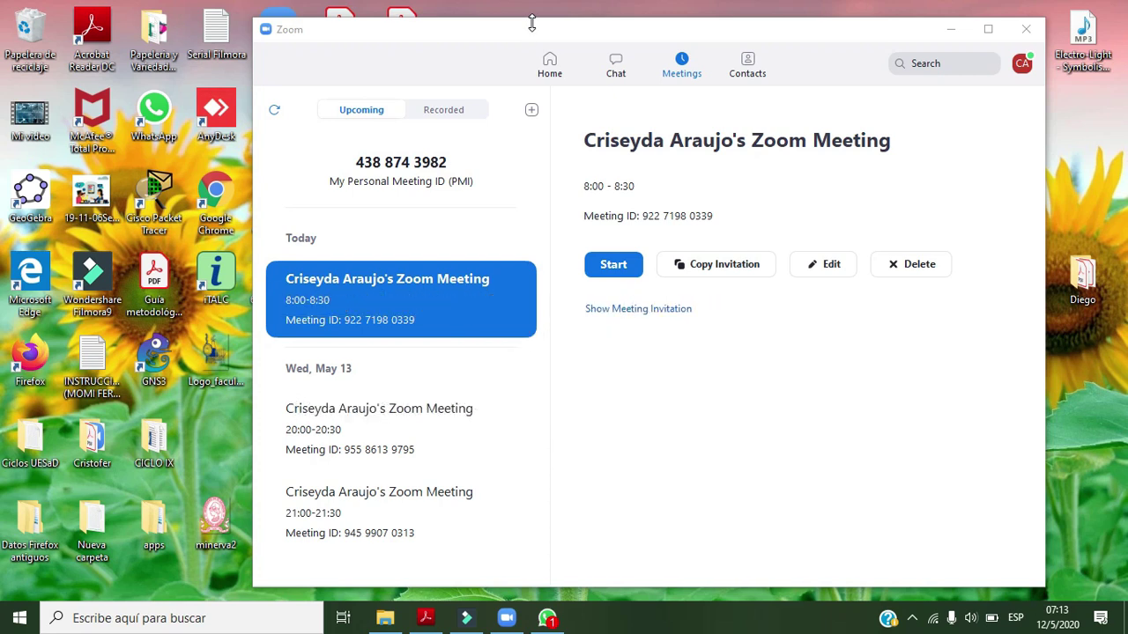
click(548, 67)
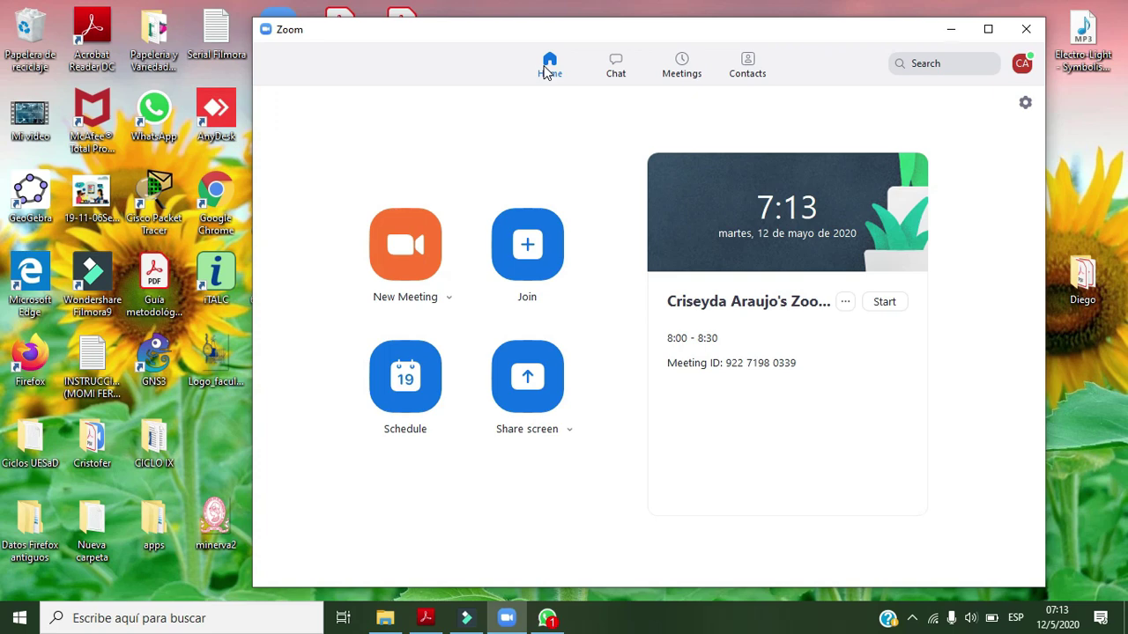
Step: Maximize the main Zoom window and show the Audio page of Settings with the Realtek devices
click(1027, 105)
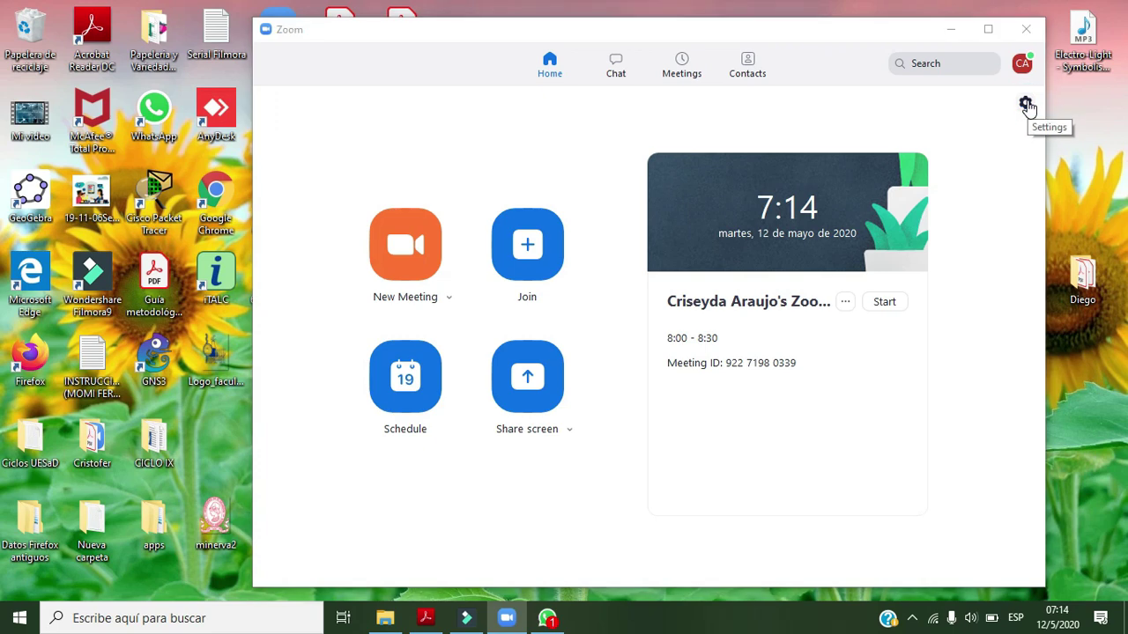
click(979, 30)
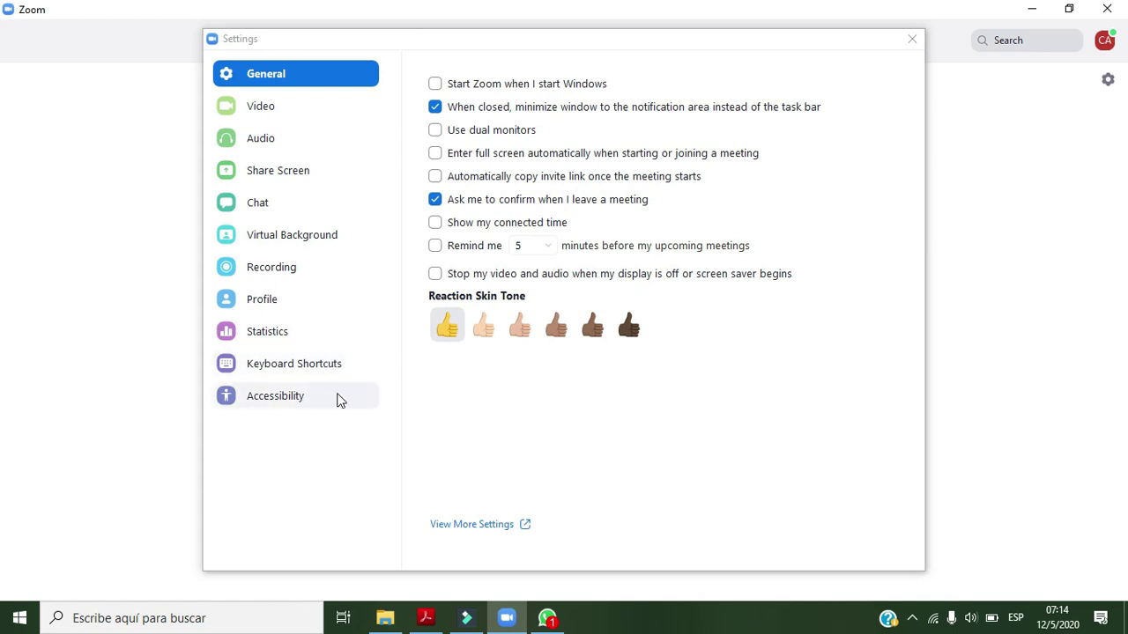
click(300, 140)
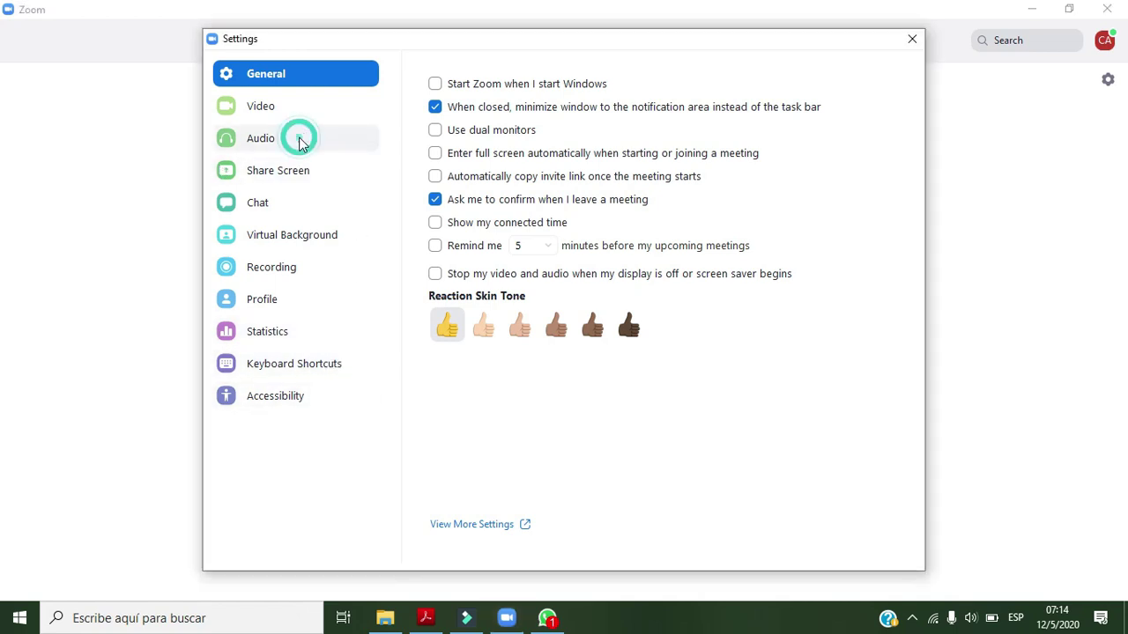
click(342, 145)
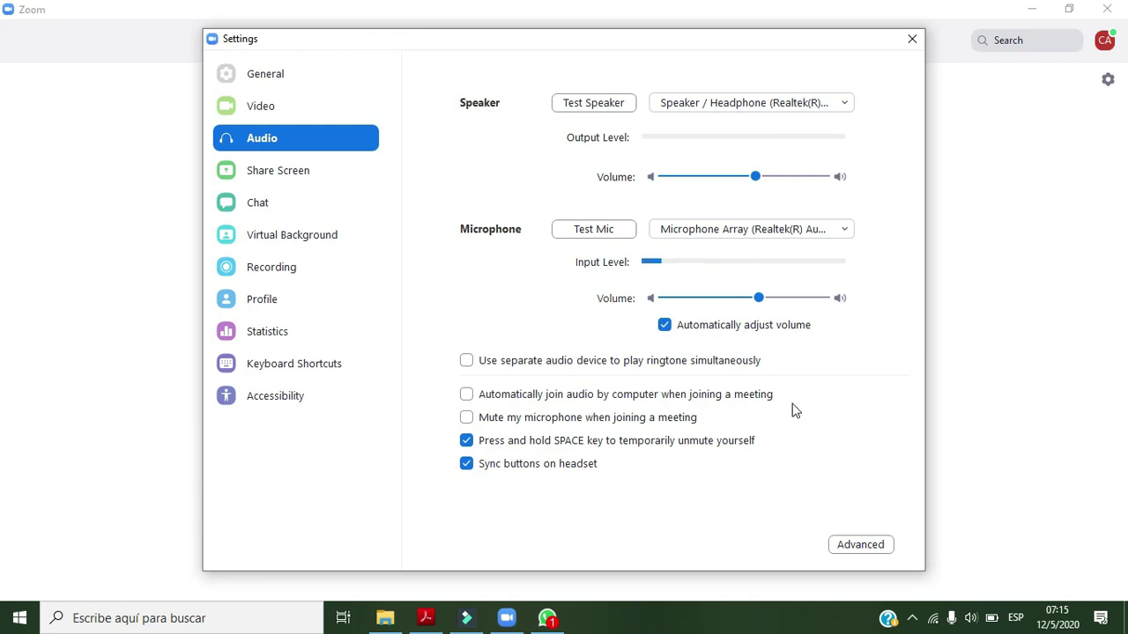
Step: Look through the Chat settings page, then the Recording settings page
click(306, 209)
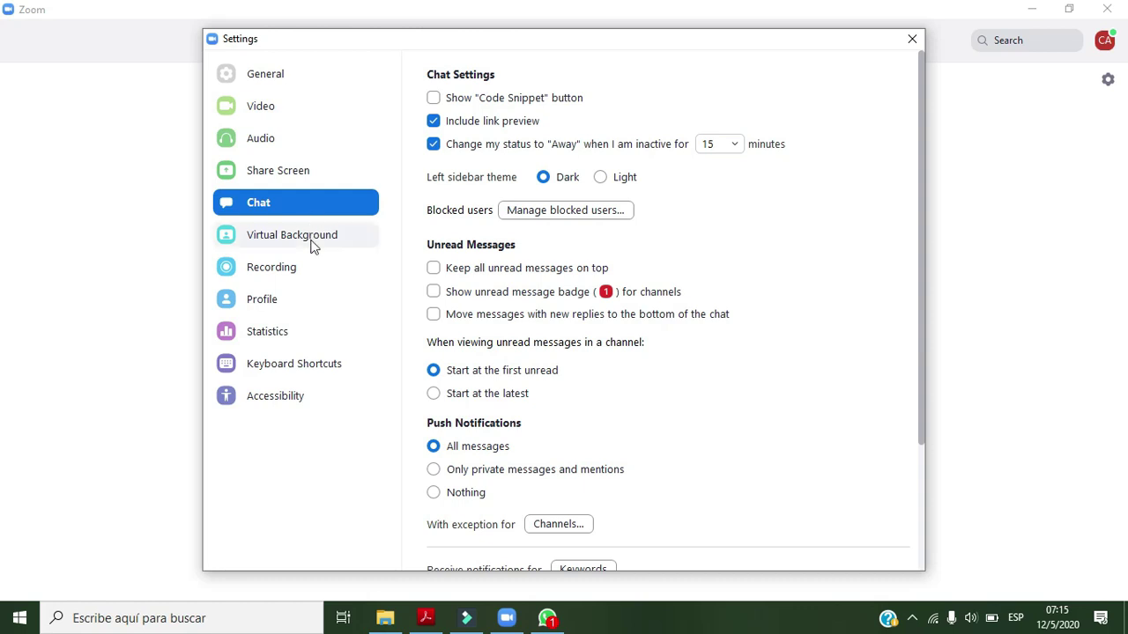
click(315, 282)
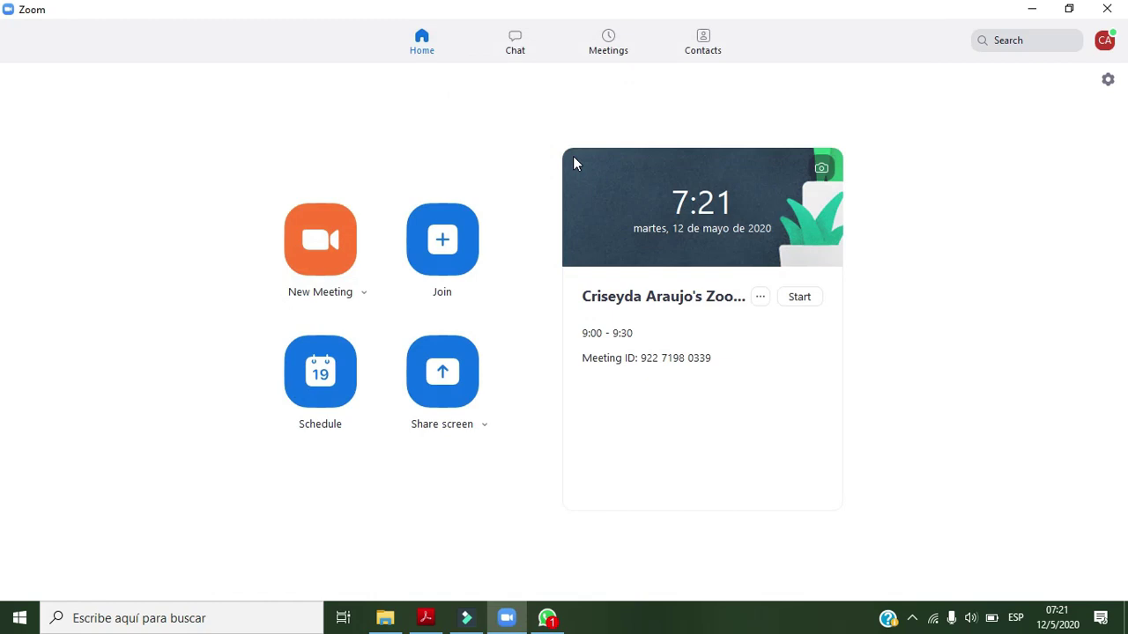
Step: Open the Join Meeting dialog and place it beside the WhatsApp invitation
click(443, 248)
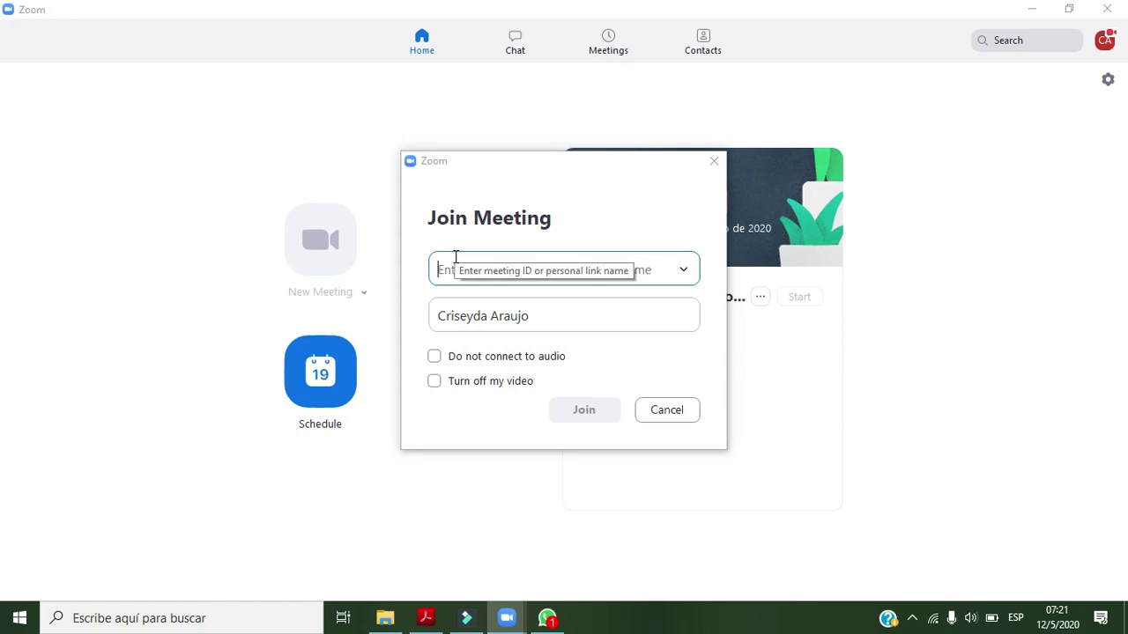
click(548, 619)
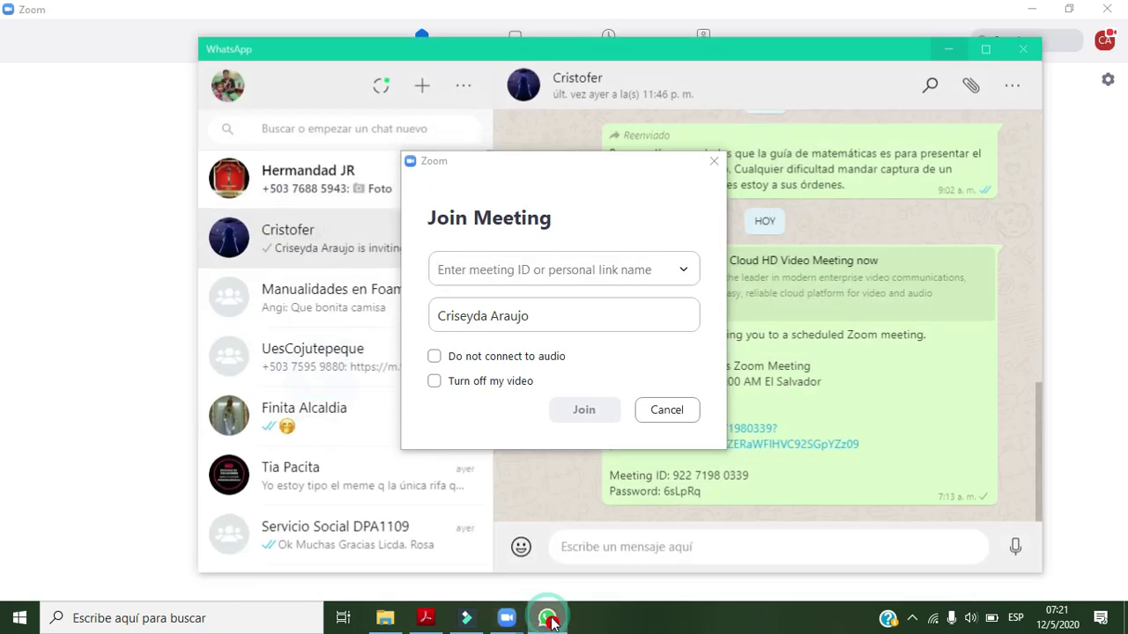
click(648, 174)
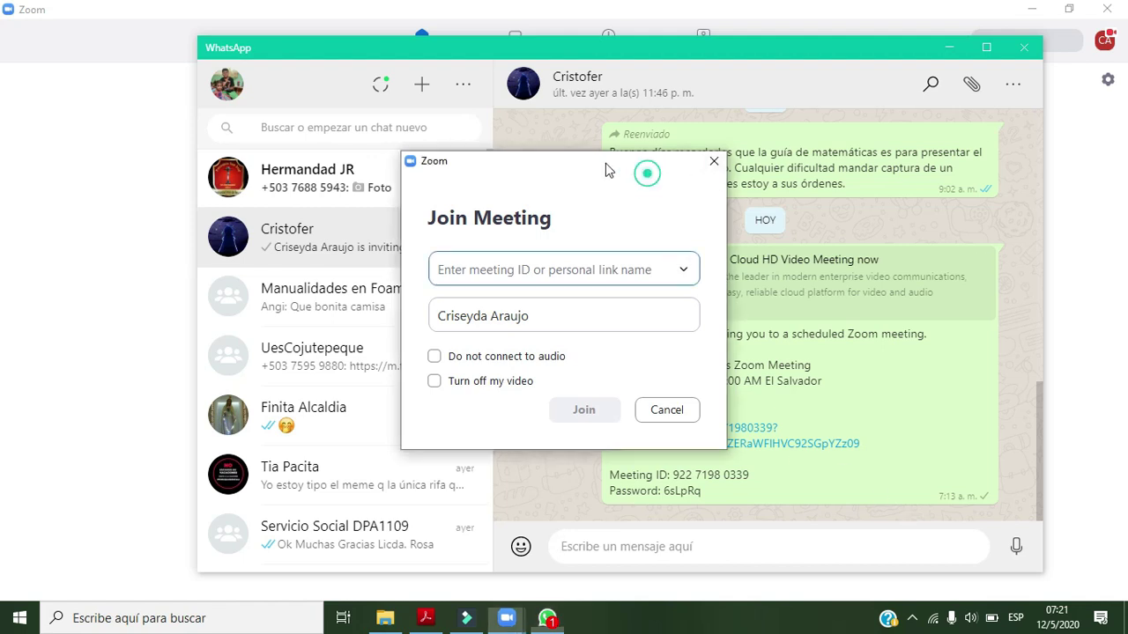
drag(579, 162, 455, 132)
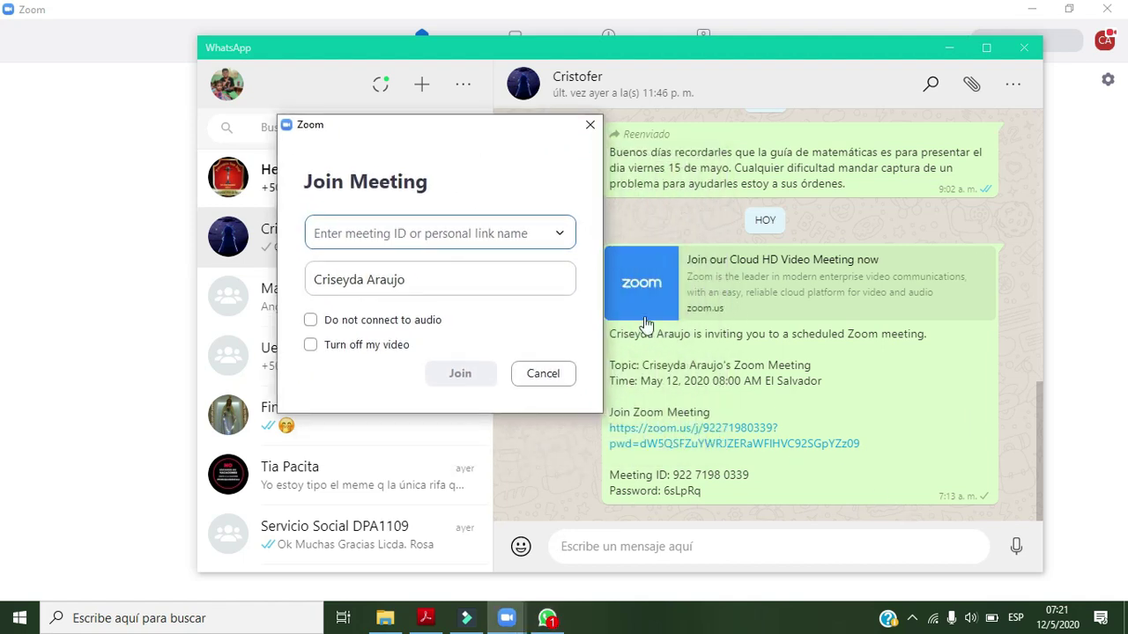
Step: Copy the Meeting ID from the WhatsApp invite and ready the dialog's ID field for pasting
drag(750, 476, 672, 475)
right_click(674, 476)
click(708, 491)
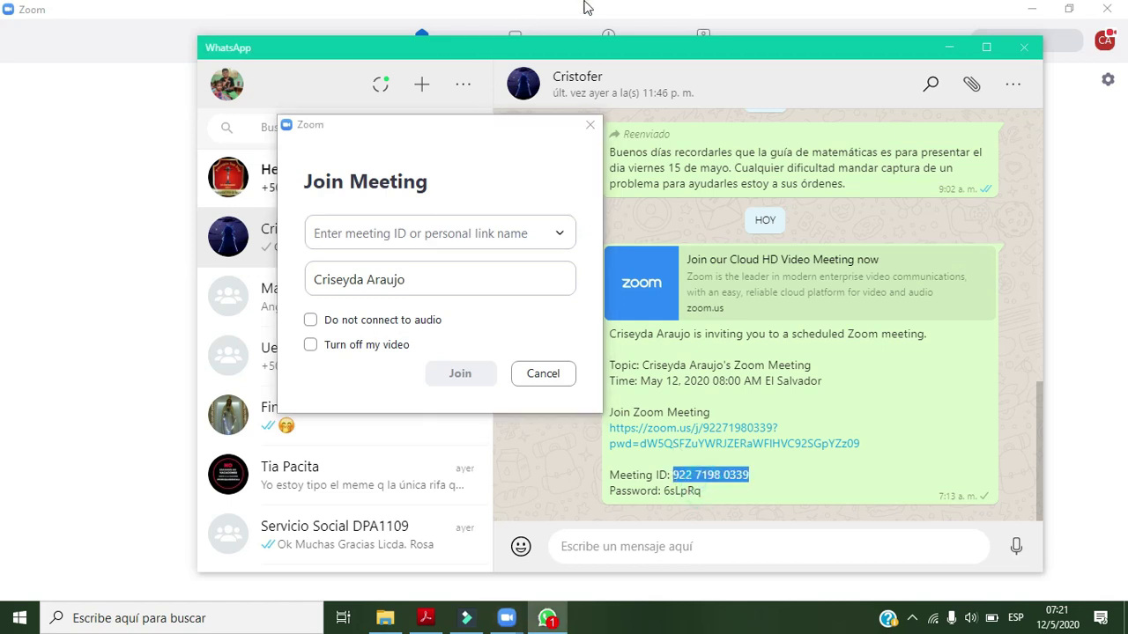
click(945, 47)
click(476, 136)
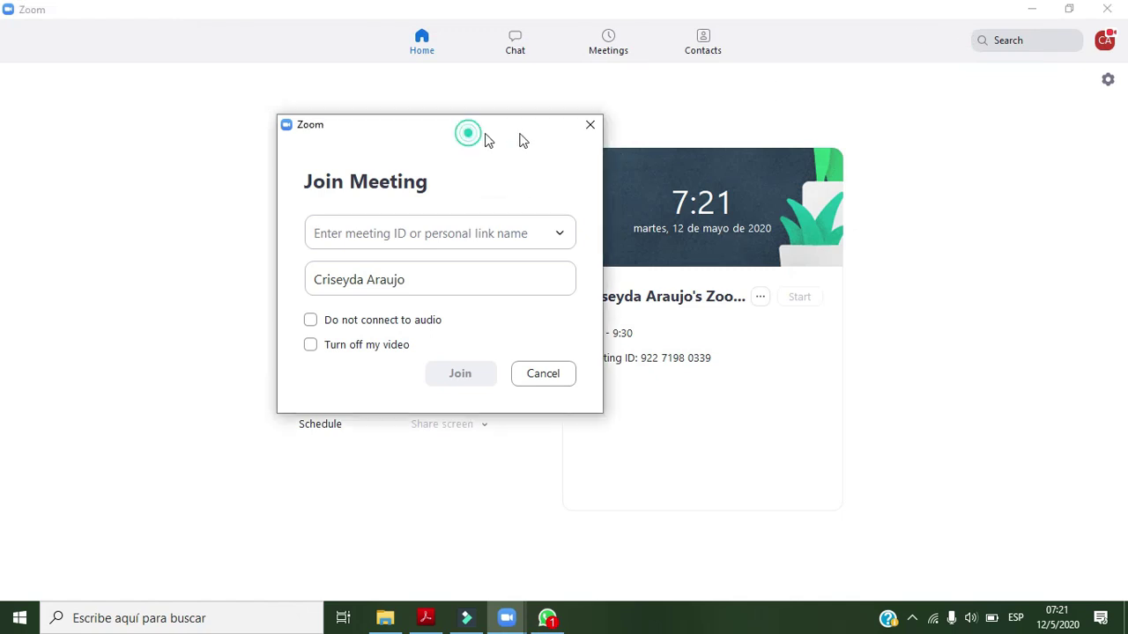
drag(487, 137, 614, 130)
click(502, 228)
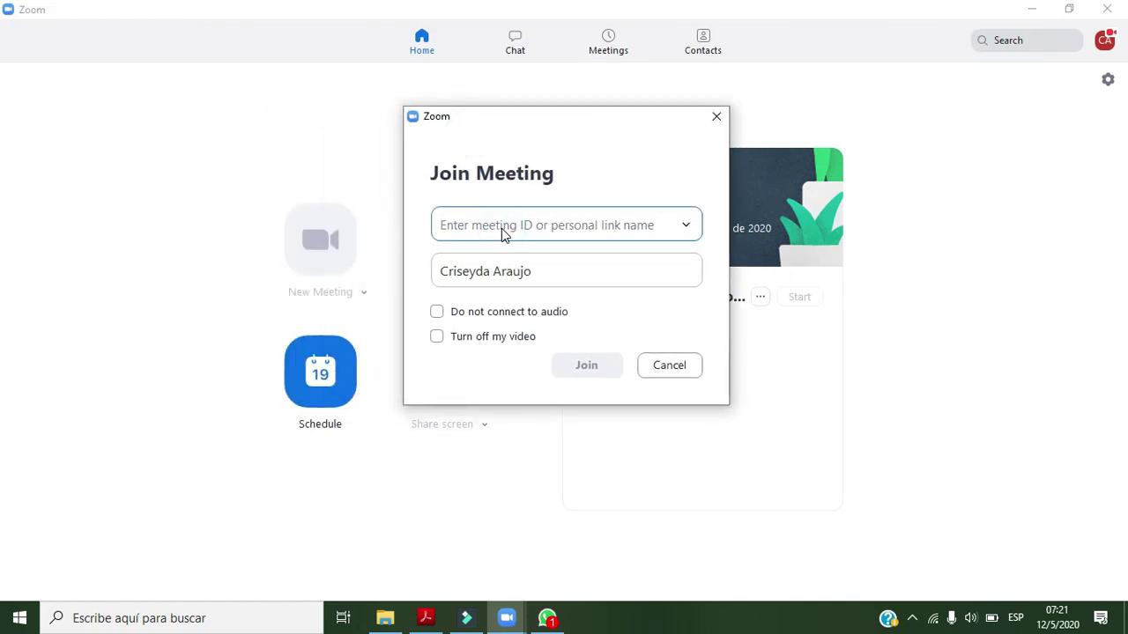
right_click(501, 228)
Step: Paste the copied meeting ID into the field and join the scheduled meeting
click(552, 305)
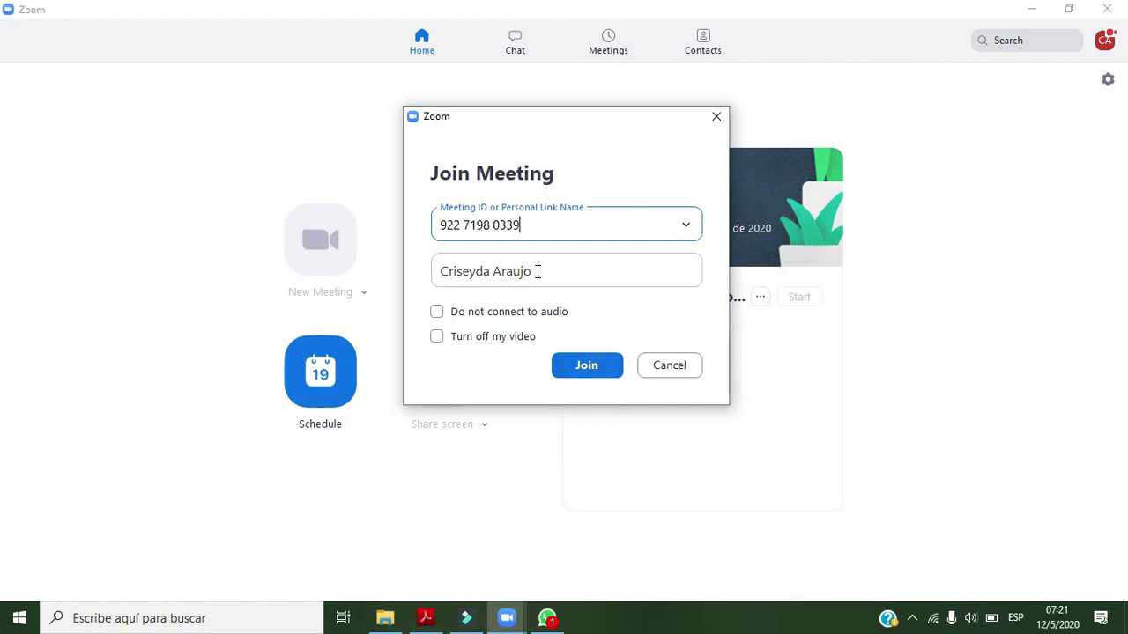
click(582, 368)
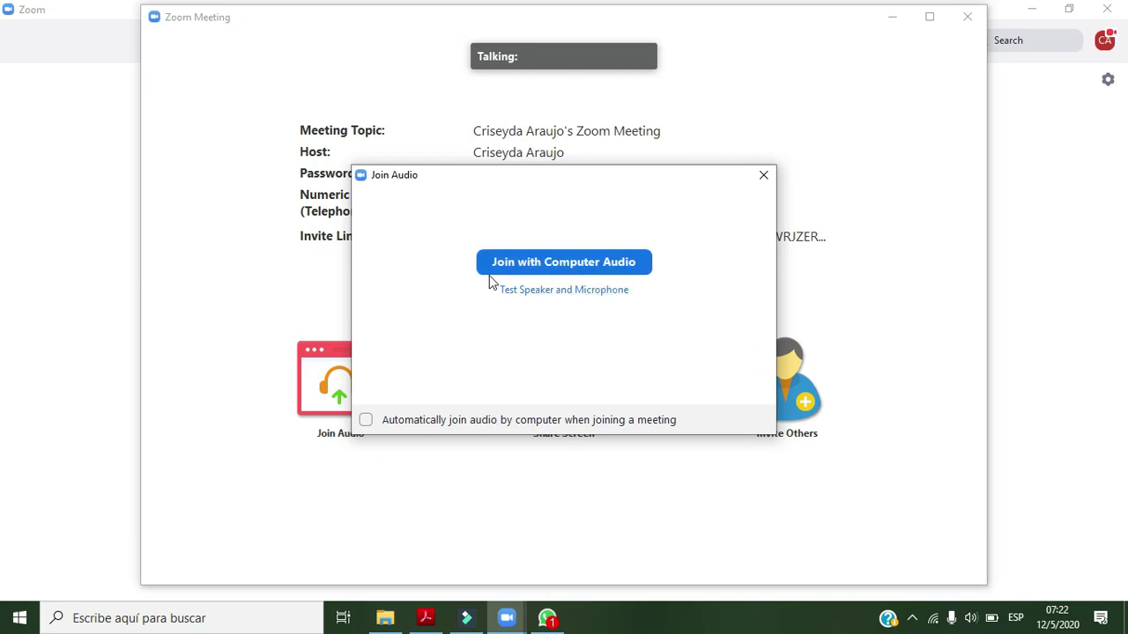
Step: Confirm both speaker and microphone pass the audio test, then end the meeting for all
click(556, 293)
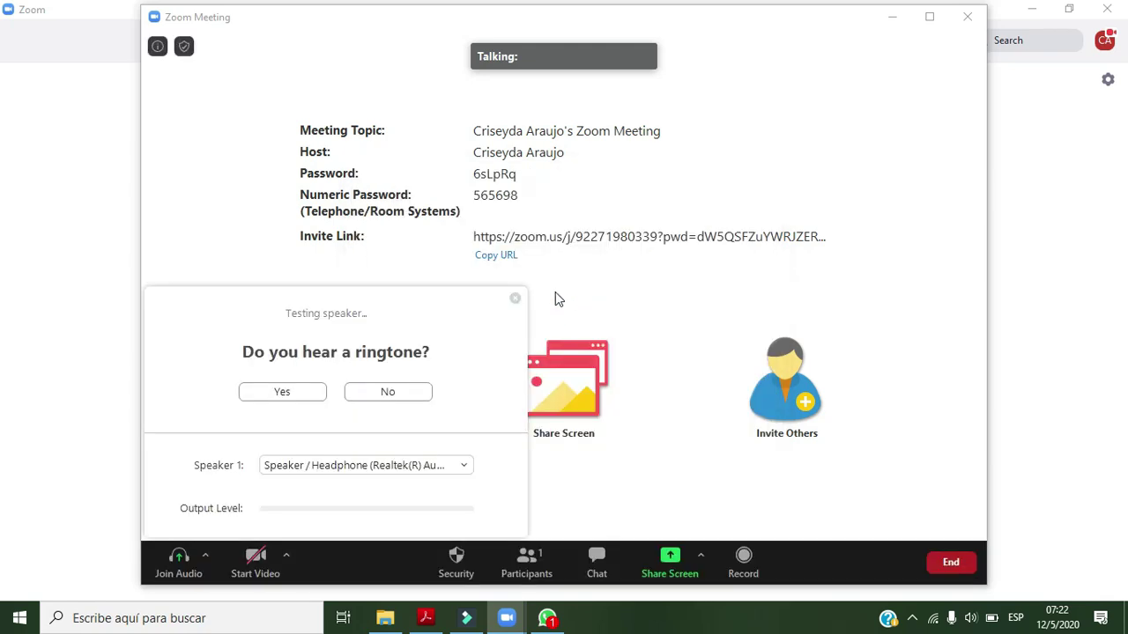
click(300, 394)
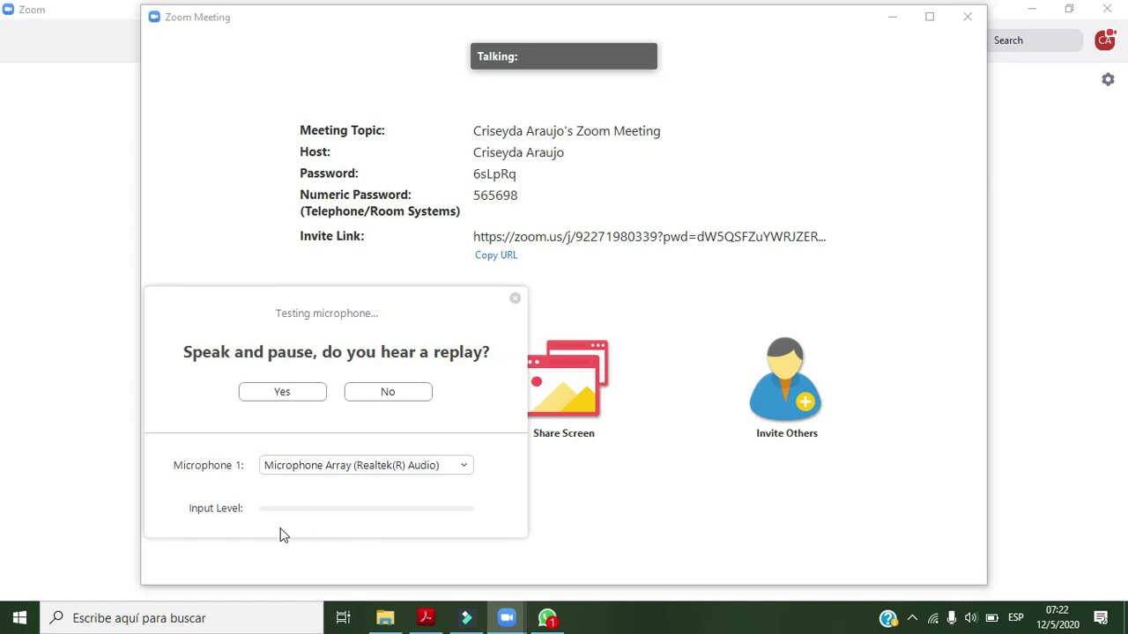
click(286, 394)
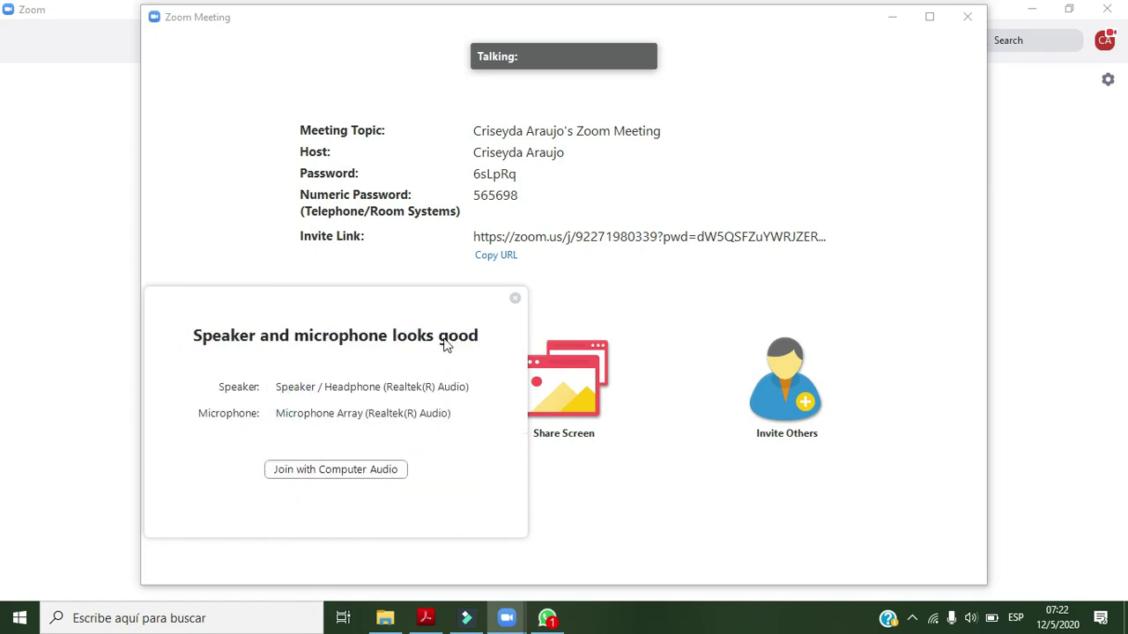
click(517, 298)
click(516, 299)
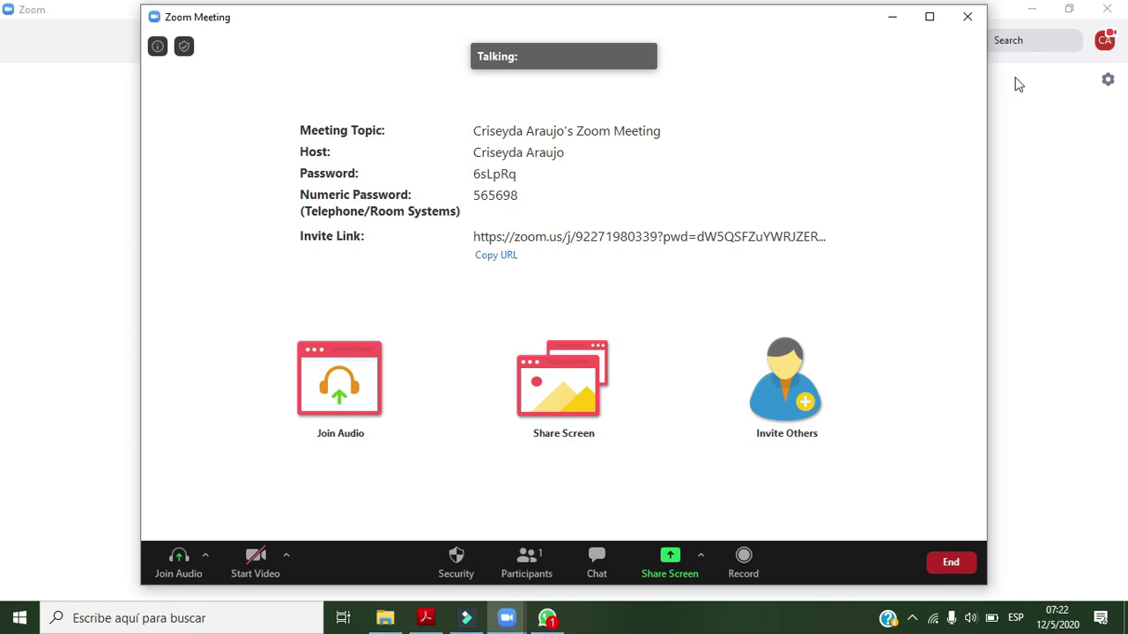
click(967, 20)
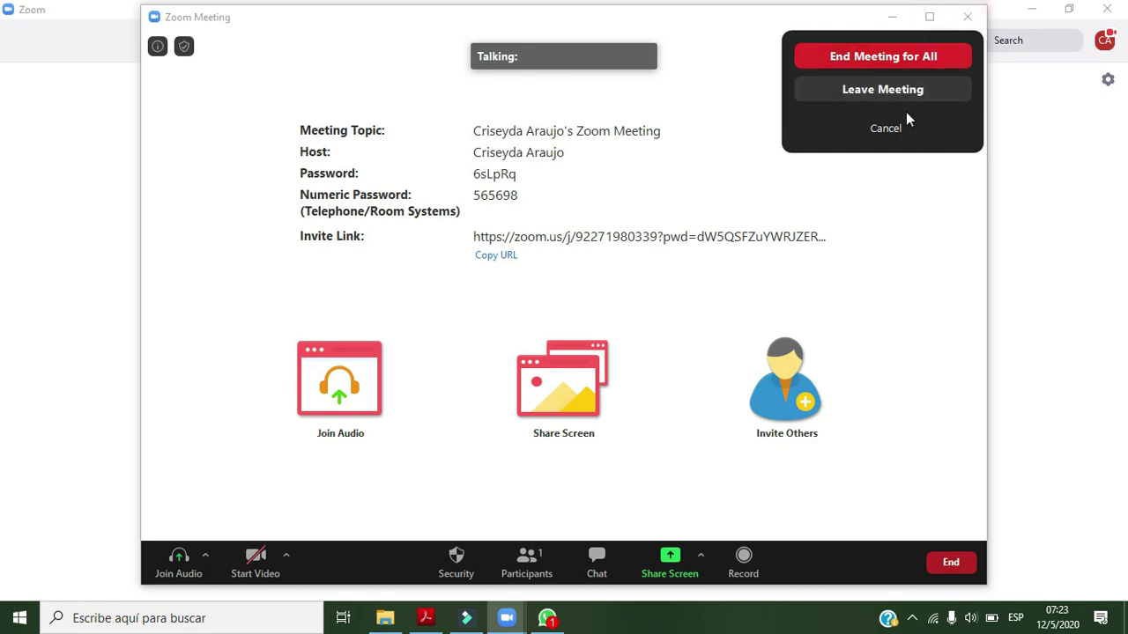
click(901, 54)
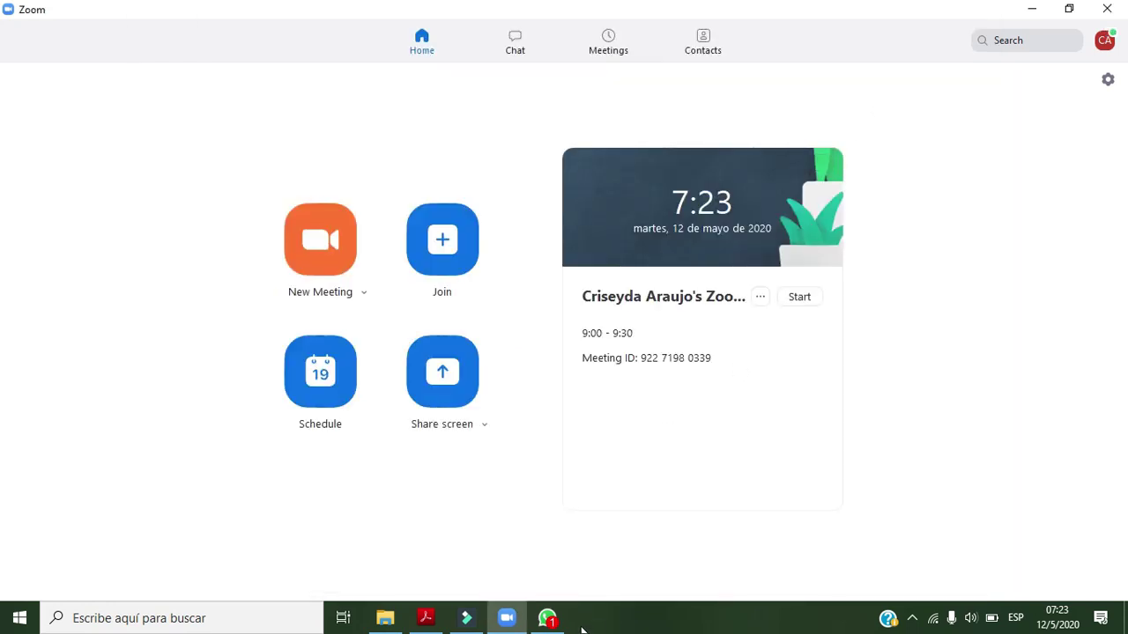
Step: Open the invitation's join link from WhatsApp and bring Chrome's Zoom launch page forward
click(555, 622)
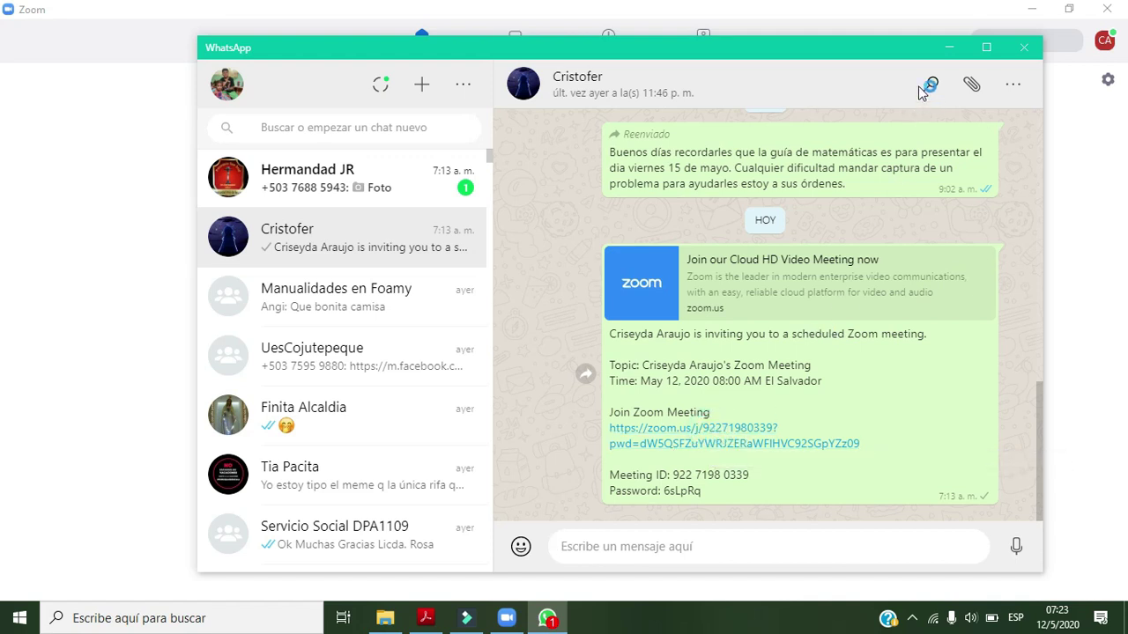
click(948, 48)
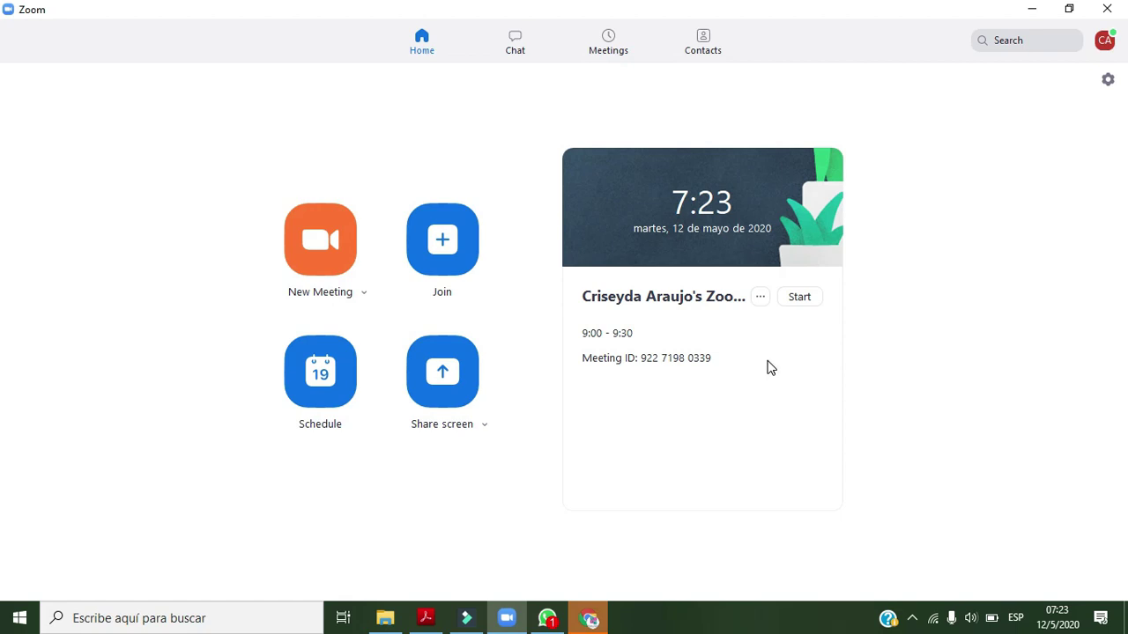
click(589, 617)
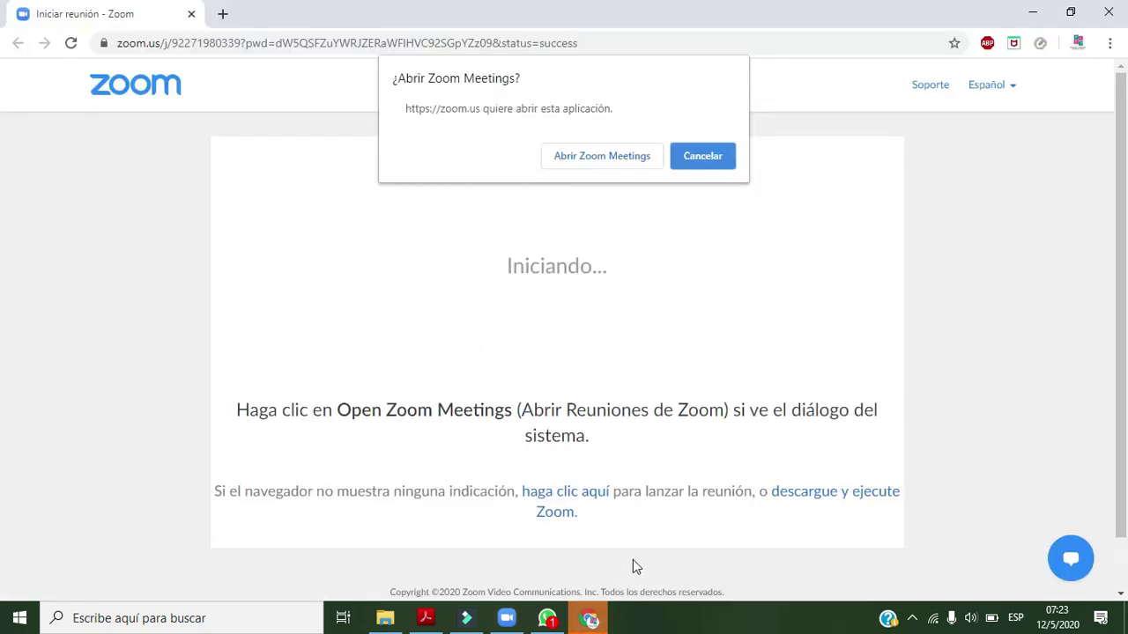
Step: Choose 'Abrir Zoom Meetings' in Chrome's prompt to launch the meeting in Zoom
click(617, 162)
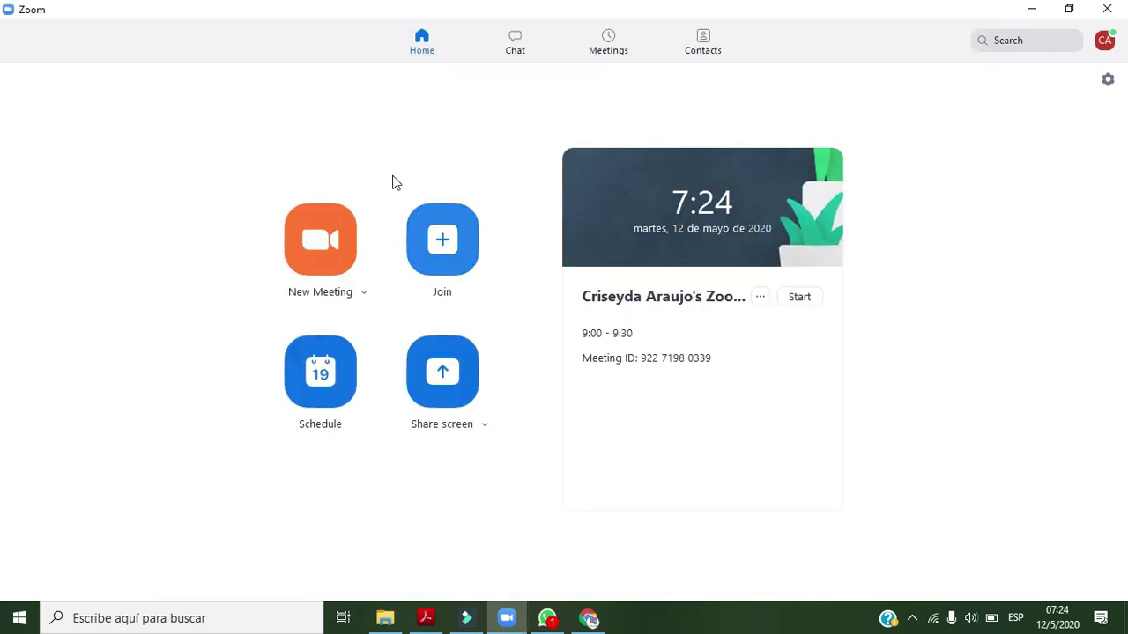
click(330, 244)
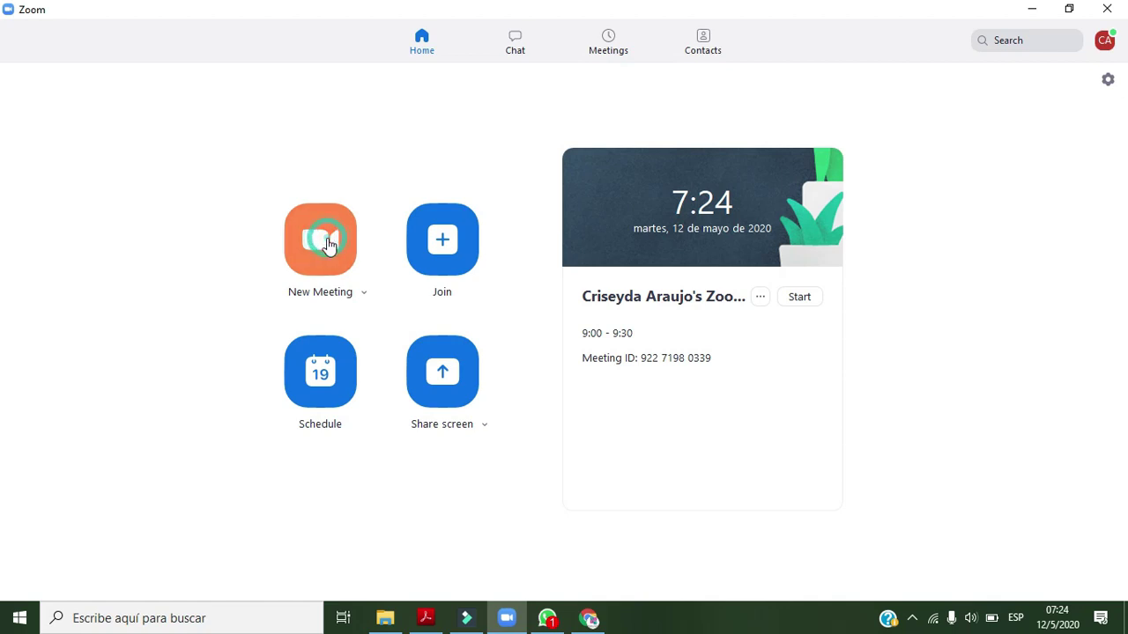